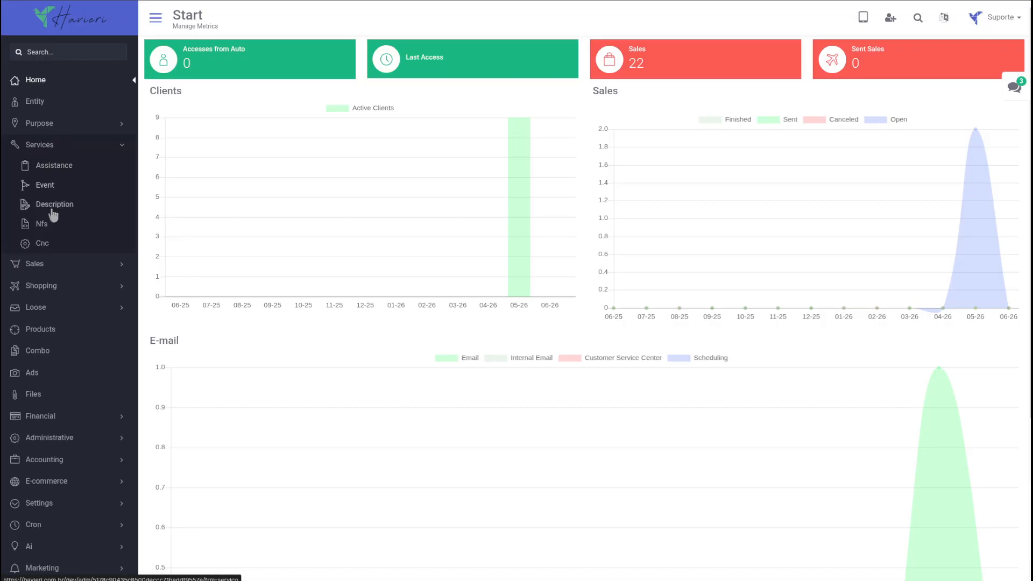
Open the NFS service-invoice list, glancing at the provider's API uptime on the way.
left_click(47, 228)
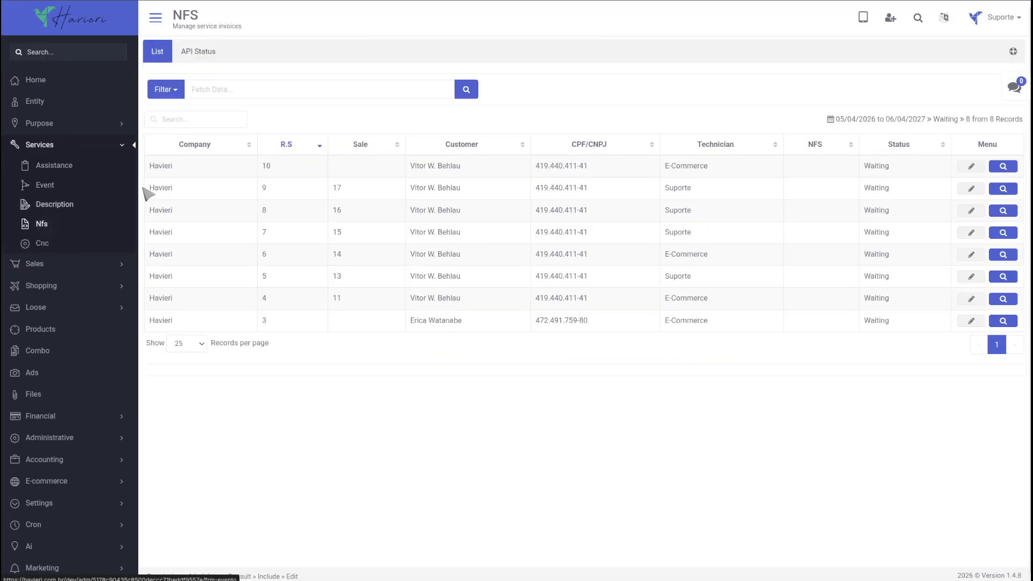
left_click(210, 51)
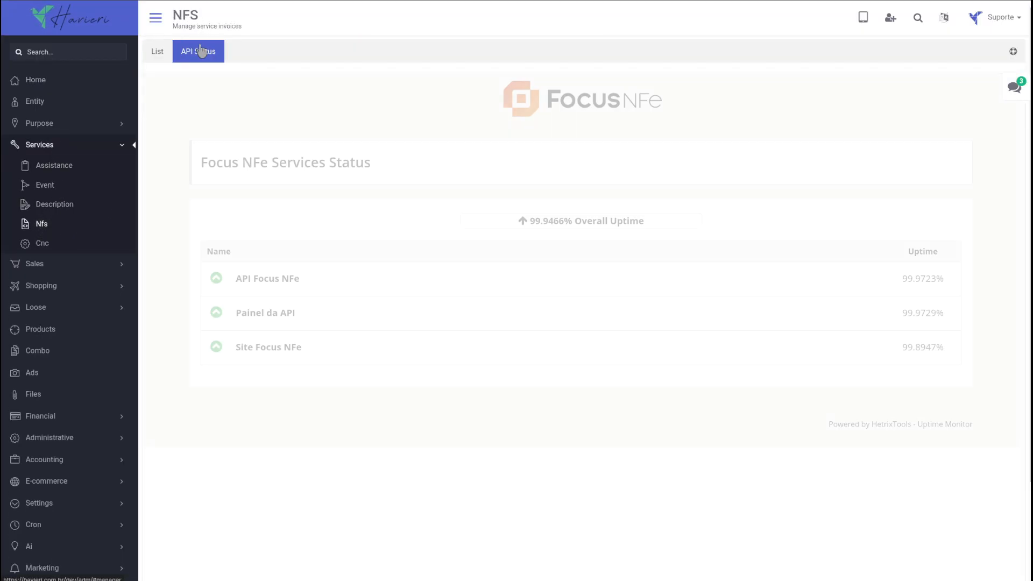
left_click(156, 51)
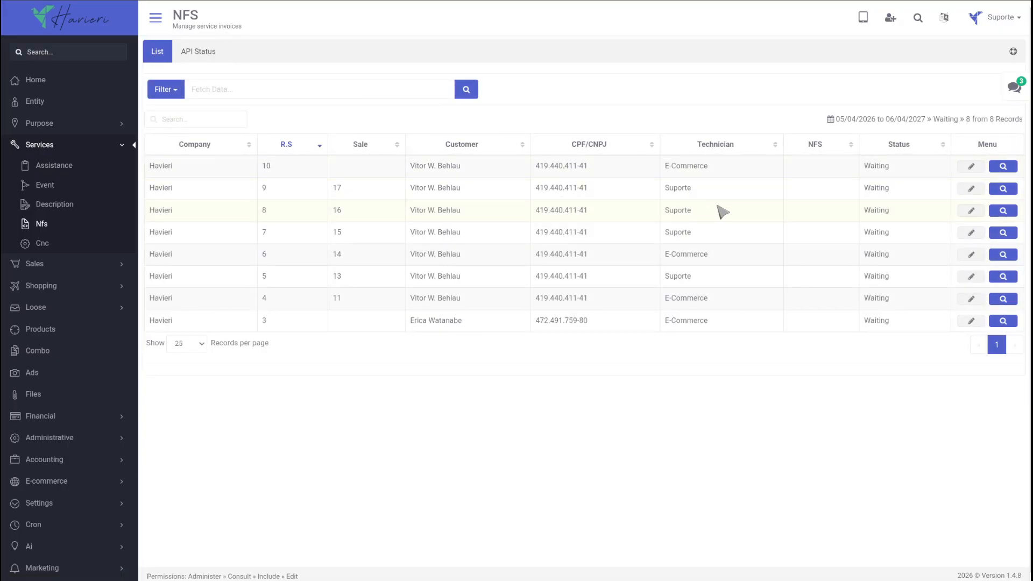
Start generating the NFS for record 9, dropping the Montagem service and adding it back.
left_click(1002, 189)
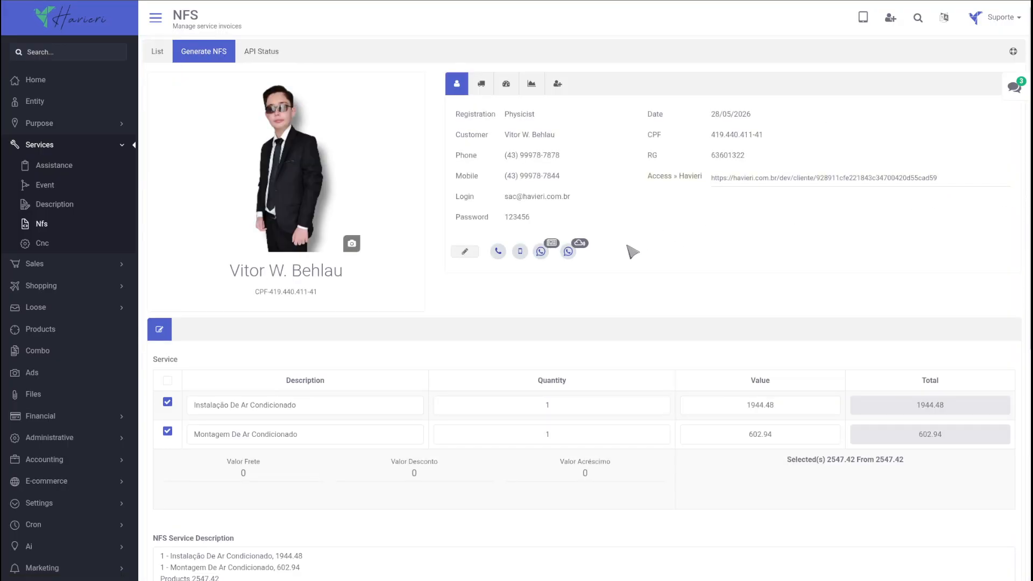
scroll(610, 307, "down", 1)
scroll(611, 309, "down", 3)
left_click(167, 267)
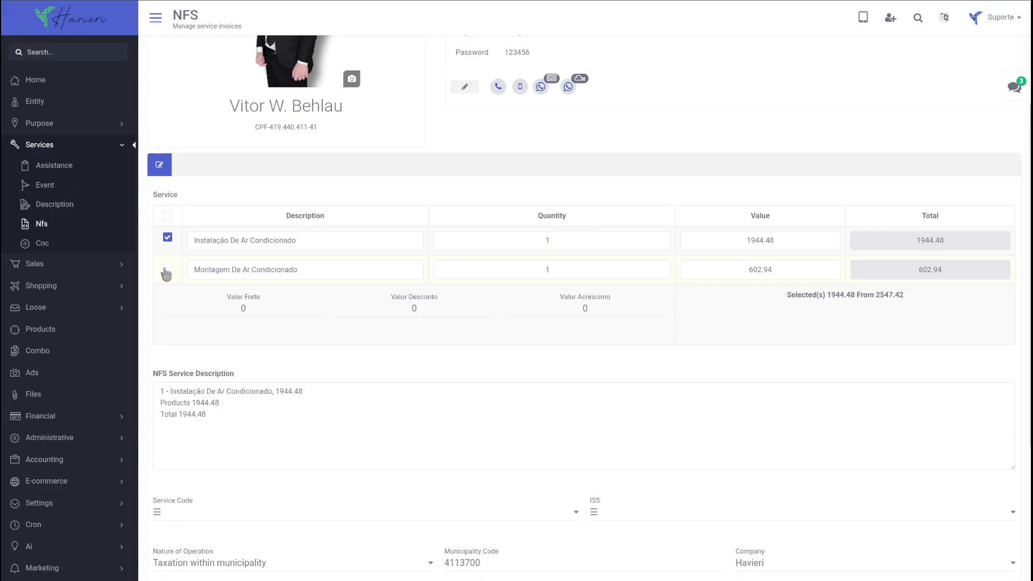
left_click(167, 270)
scroll(291, 318, "down", 3)
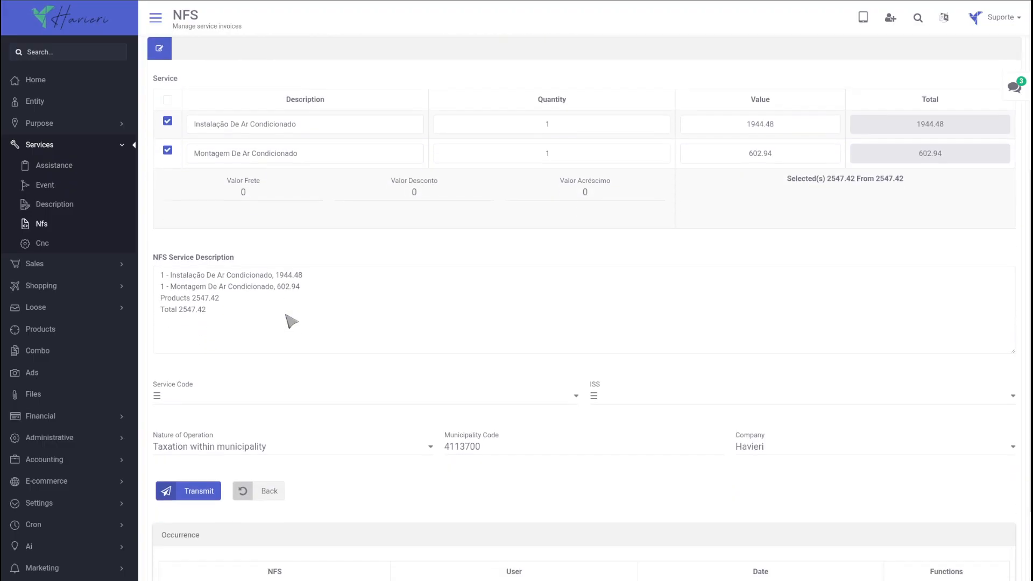
Set service code 2332 - 1.22 - Serviço, nature Tax immunity and ISS 11/2025 - 10.00%.
left_click(265, 354)
left_click(258, 377)
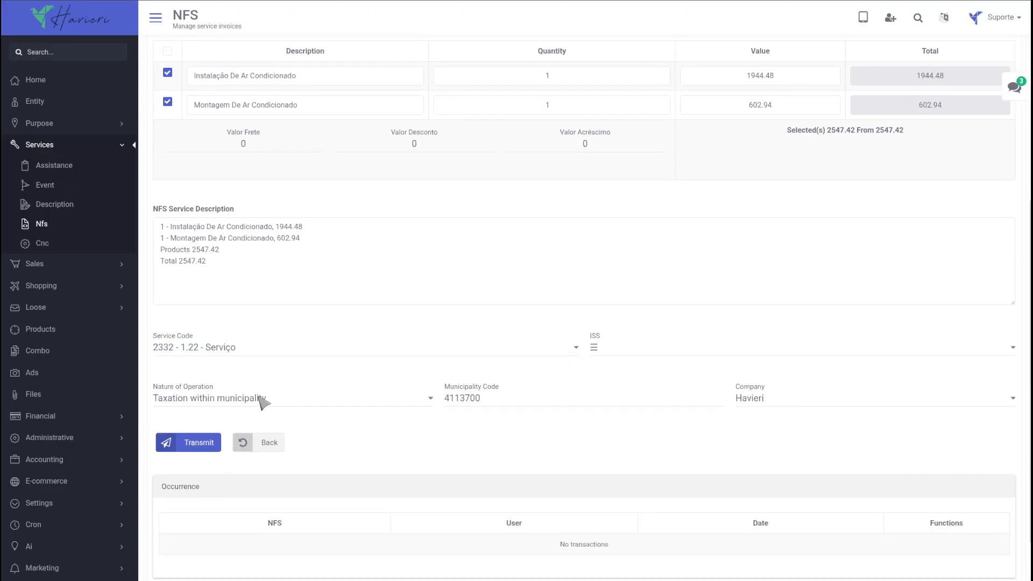
left_click(256, 398)
left_click(247, 458)
left_click(608, 349)
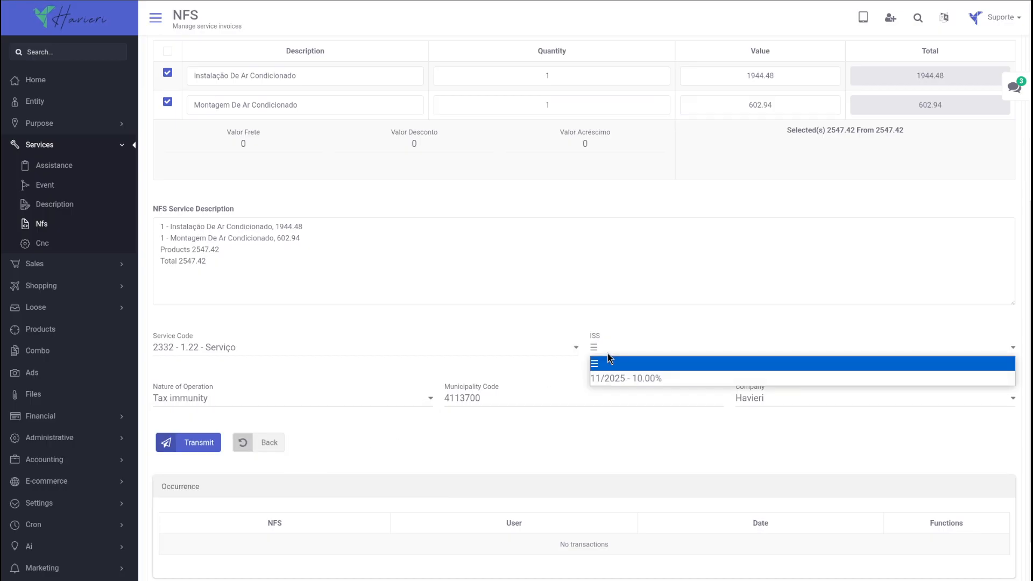
left_click(608, 376)
scroll(828, 316, "up", 6)
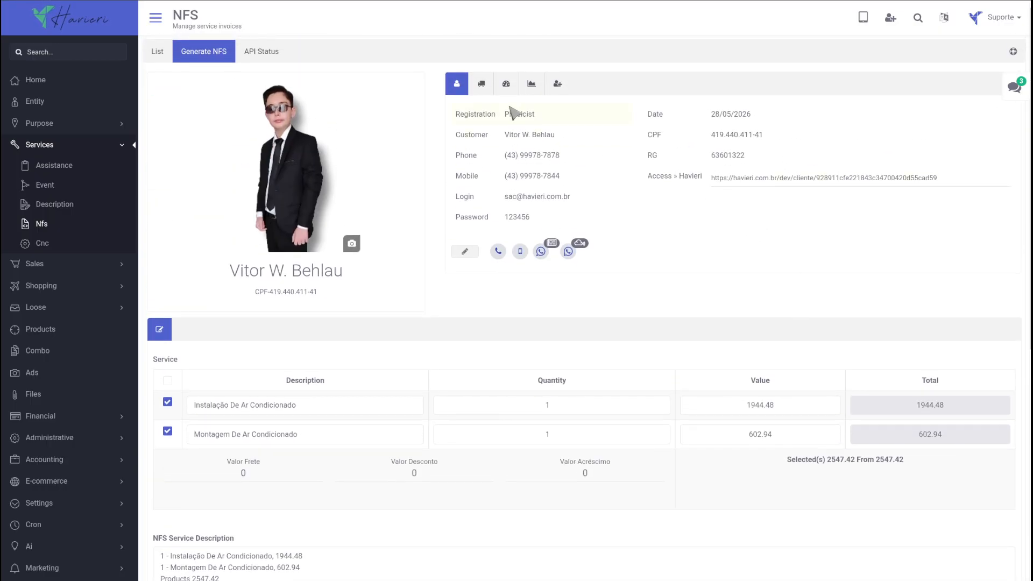
Check the customer's delivery address, then review their product 006, sales, financial and service history.
left_click(482, 86)
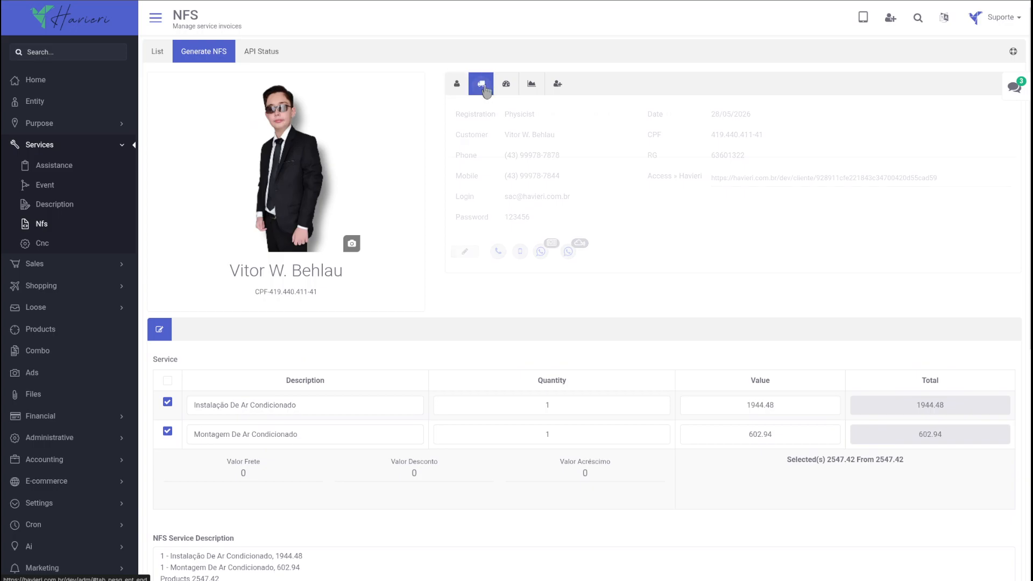
left_click(557, 86)
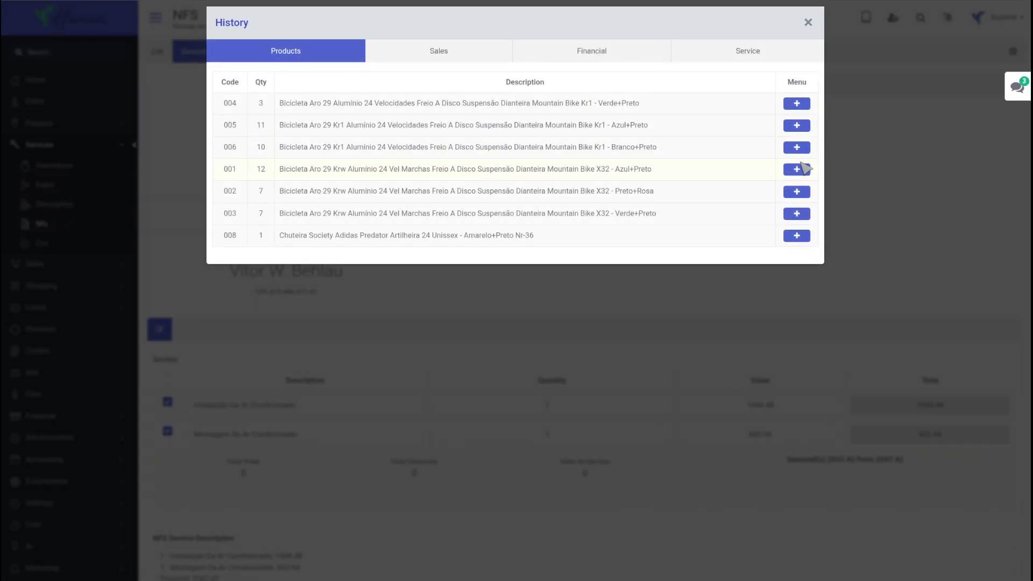
left_click(798, 149)
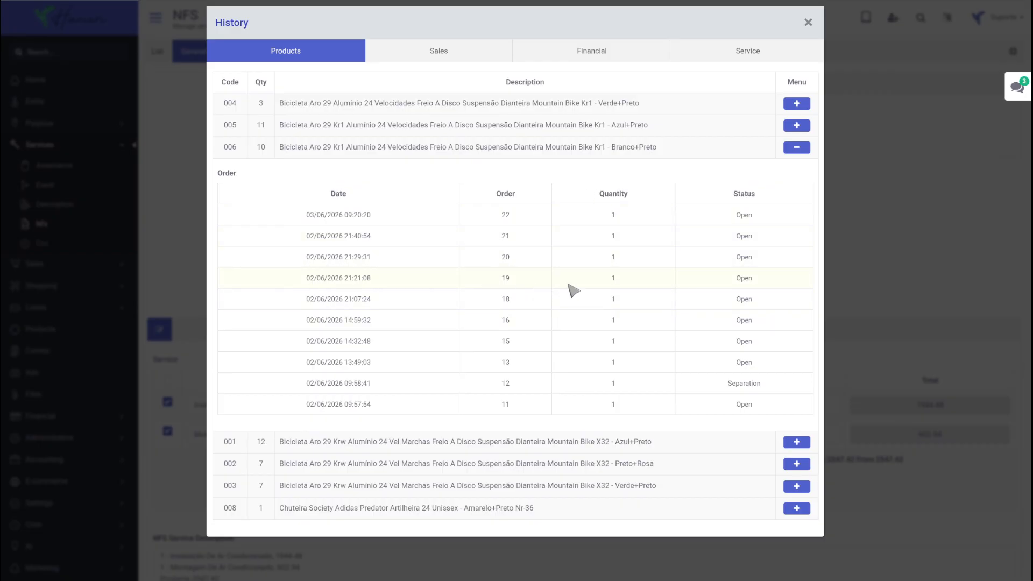
left_click(442, 52)
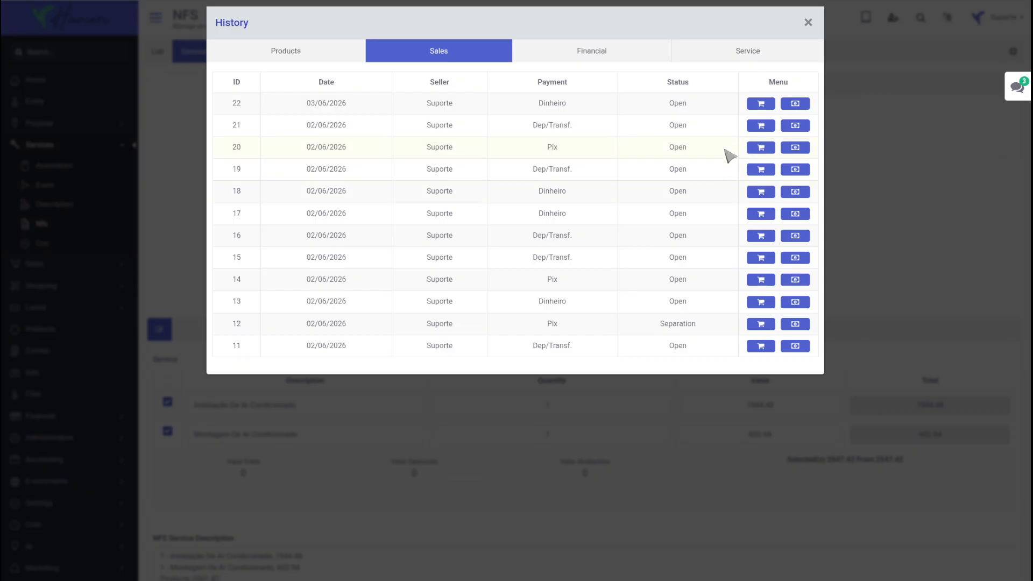
left_click(626, 52)
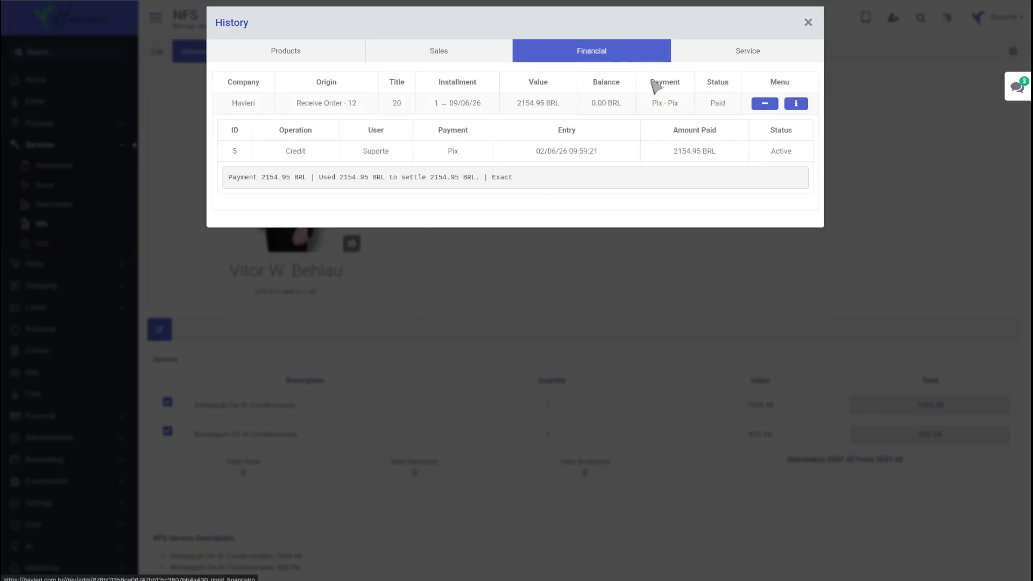
left_click(797, 105)
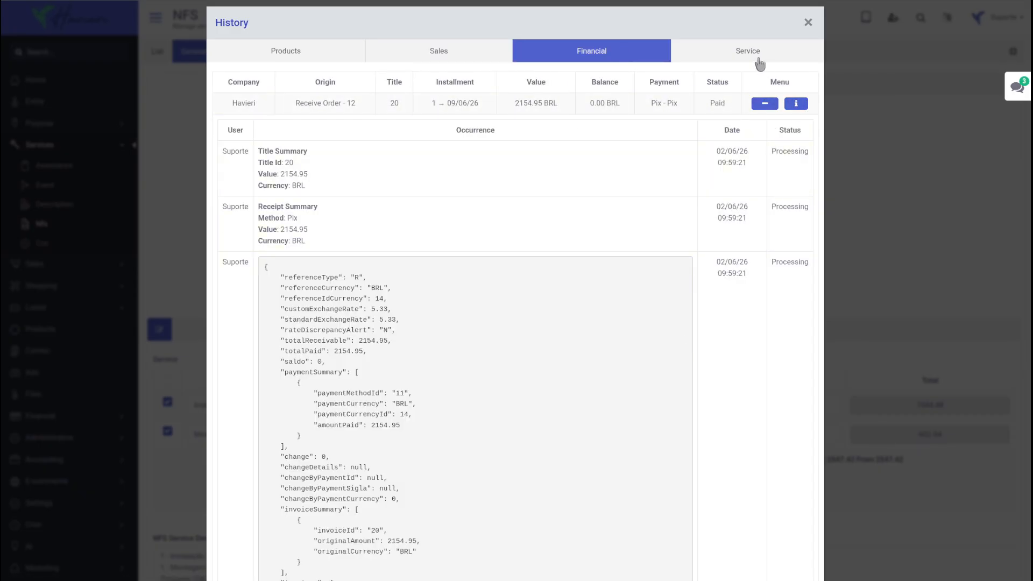
left_click(759, 58)
left_click(642, 255)
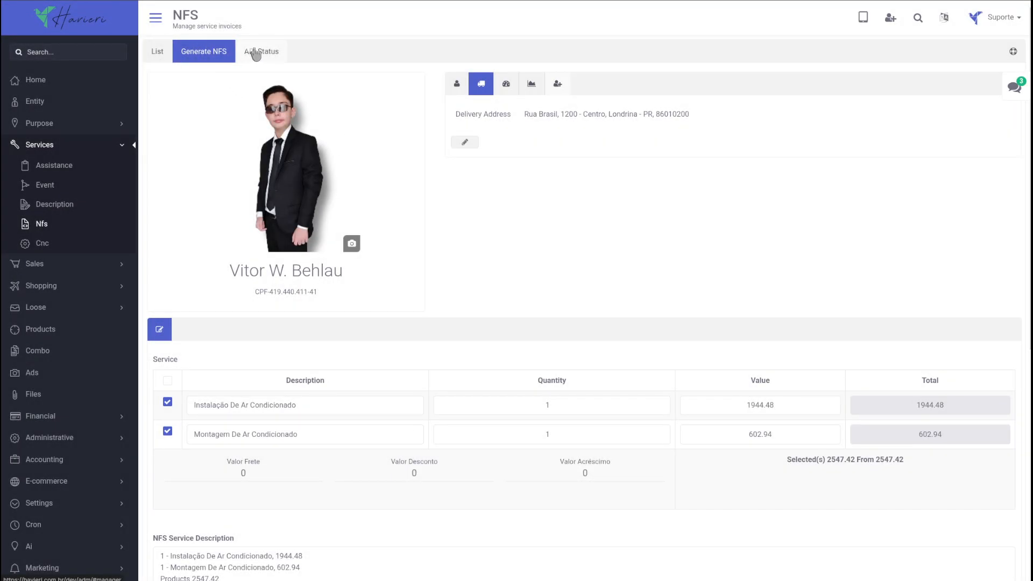
Return to the invoice list and sort it by R.S, sale, CPF/CNPJ and technician.
left_click(158, 52)
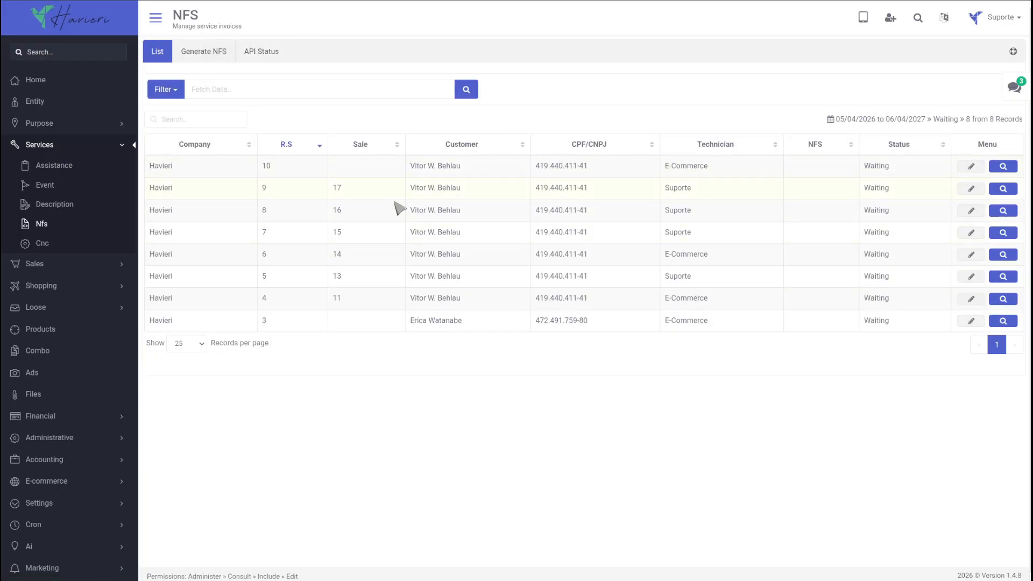
left_click(291, 149)
left_click(355, 150)
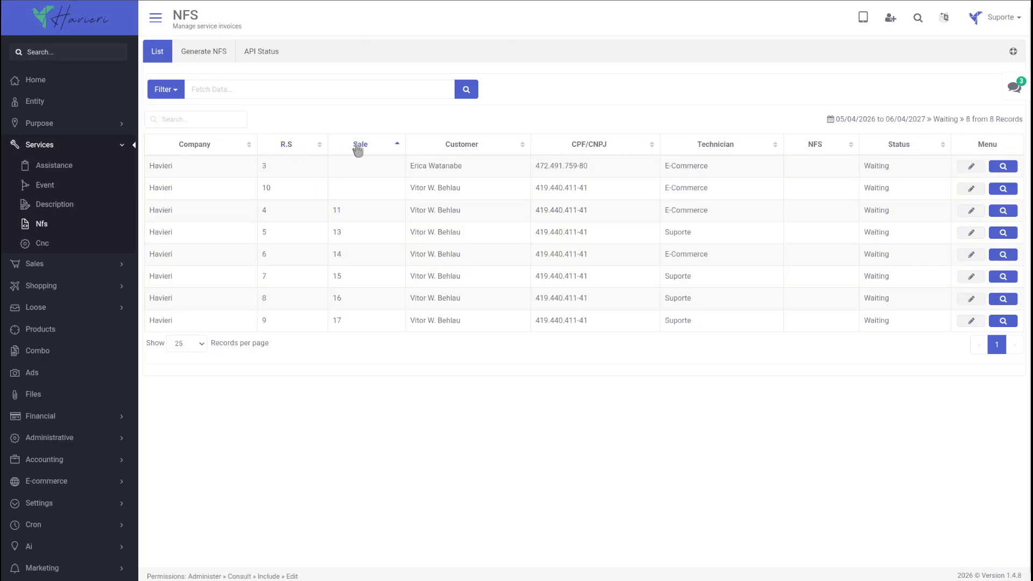
left_click(592, 152)
left_click(711, 150)
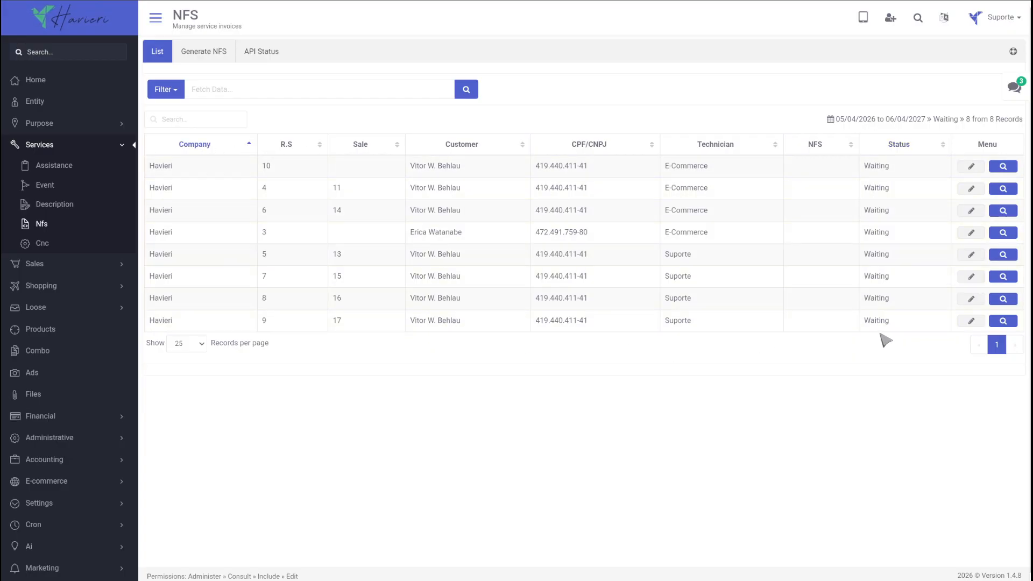
Inspect record 9's cancellation form and transmission log without cancelling, then check record 8.
left_click(970, 323)
left_click(662, 58)
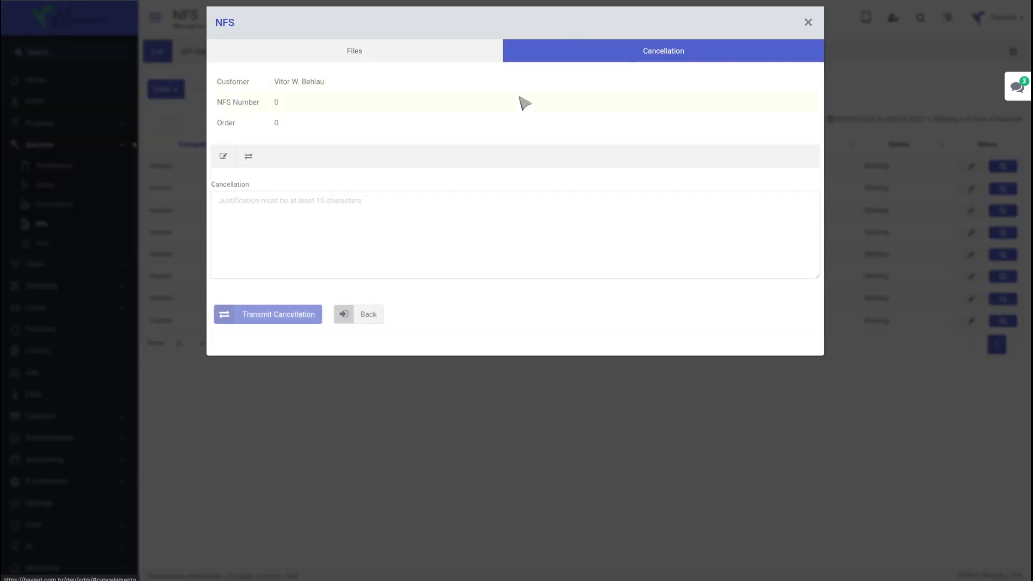
left_click(249, 157)
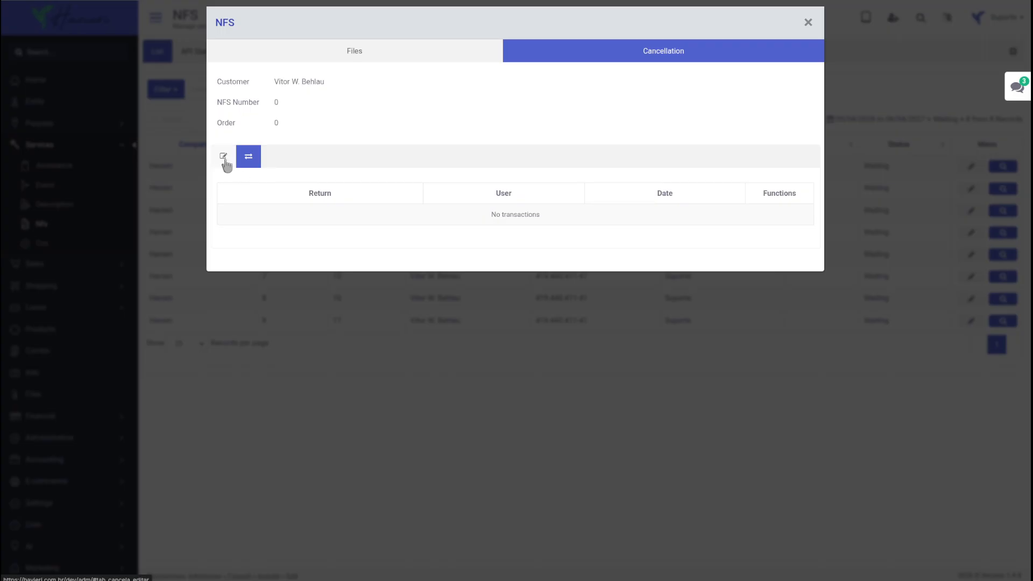
left_click(223, 158)
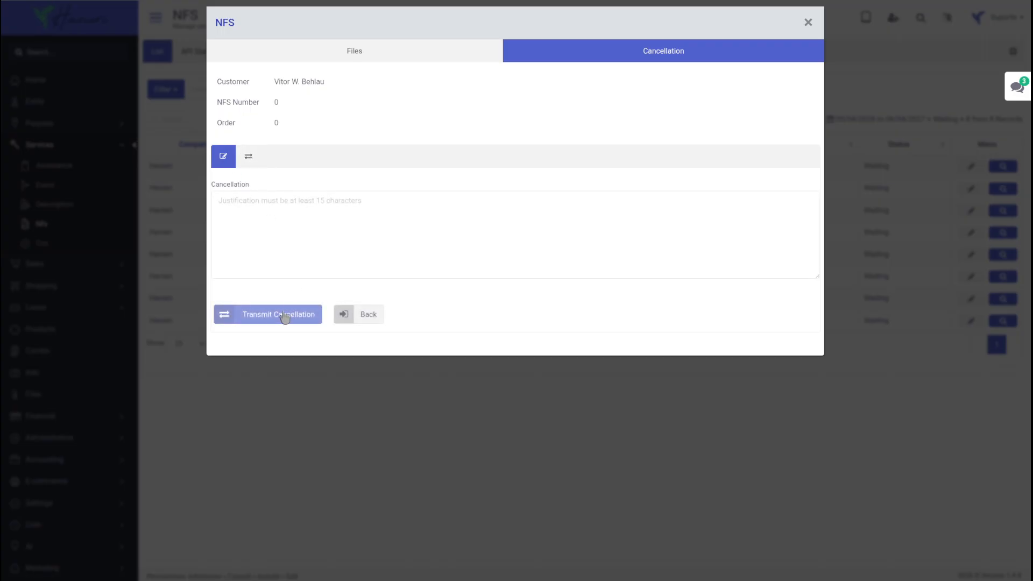
left_click(363, 319)
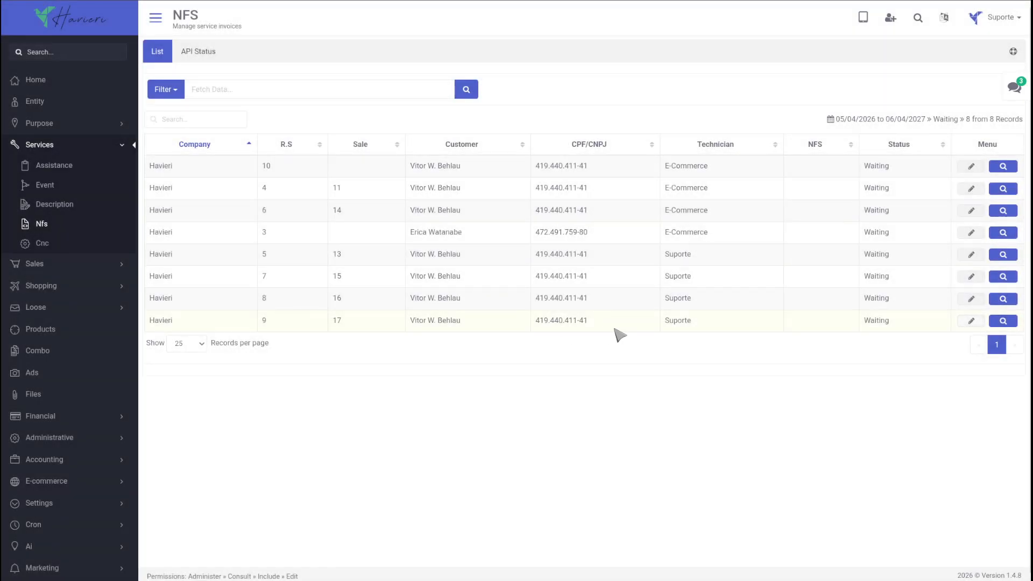
left_click(1002, 302)
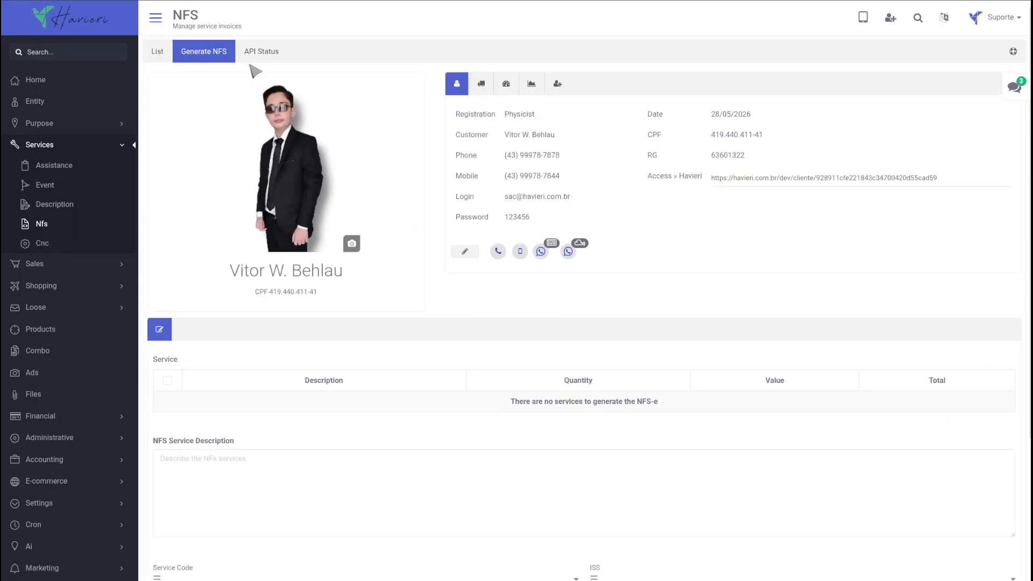
left_click(157, 52)
left_click(163, 89)
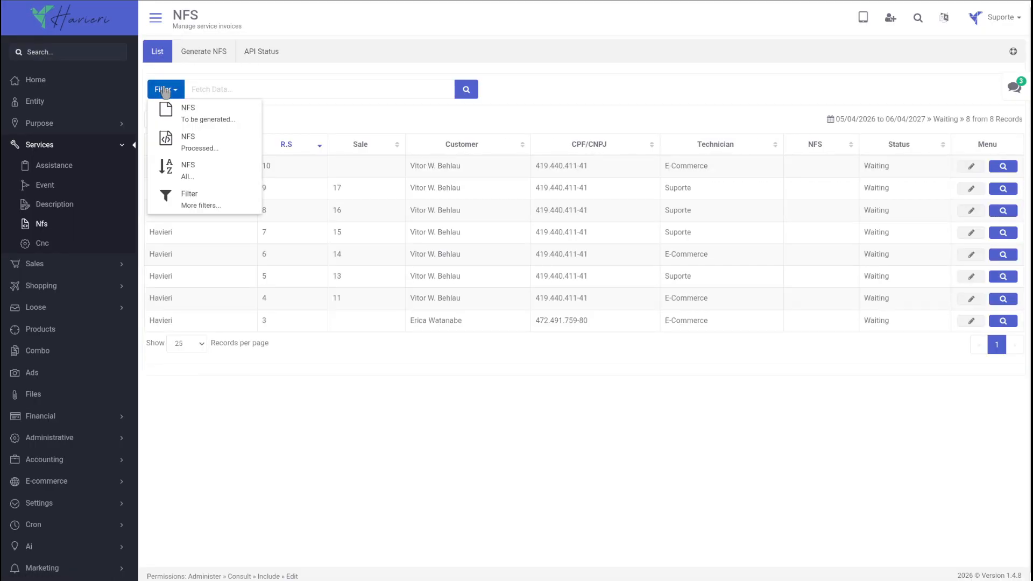
left_click(183, 199)
left_click(341, 196)
left_click(258, 120)
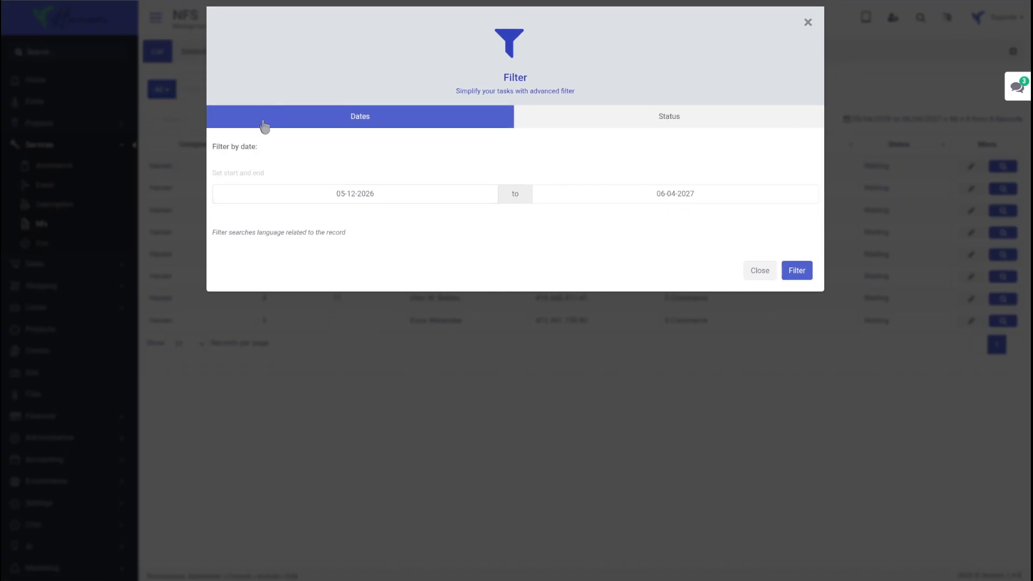
left_click(697, 193)
left_click(595, 137)
left_click(655, 115)
left_click(320, 176)
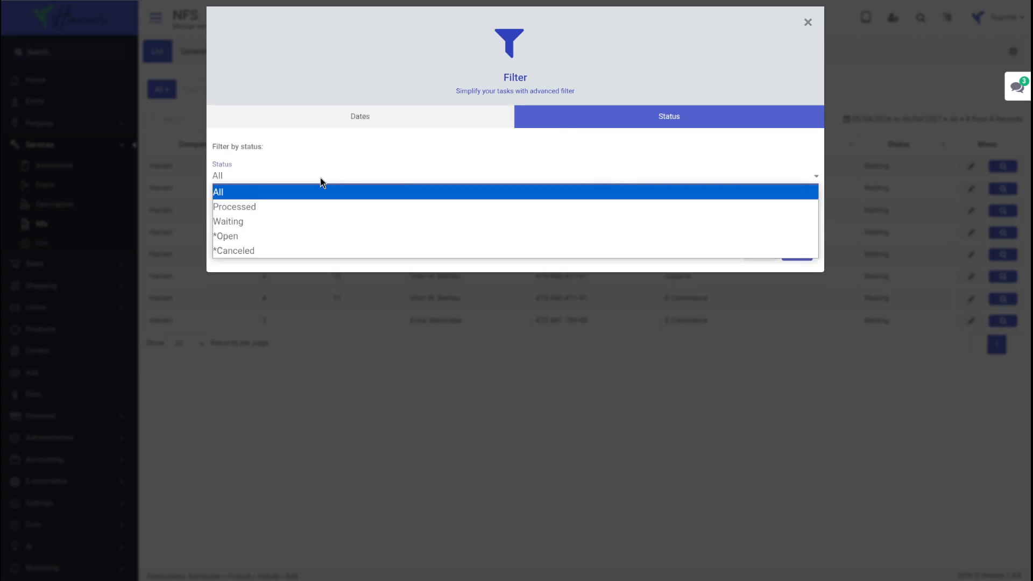
left_click(307, 189)
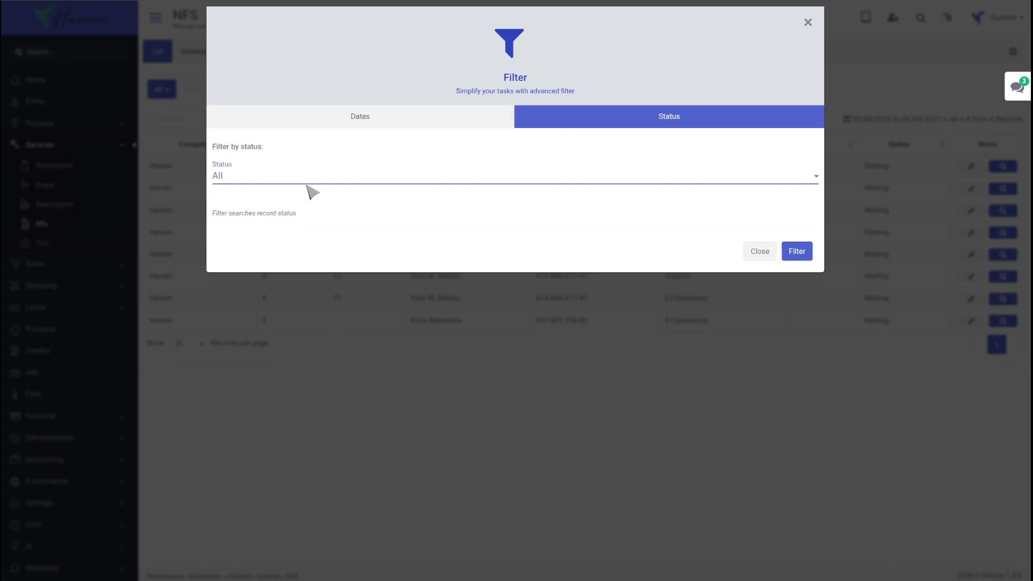
left_click(760, 253)
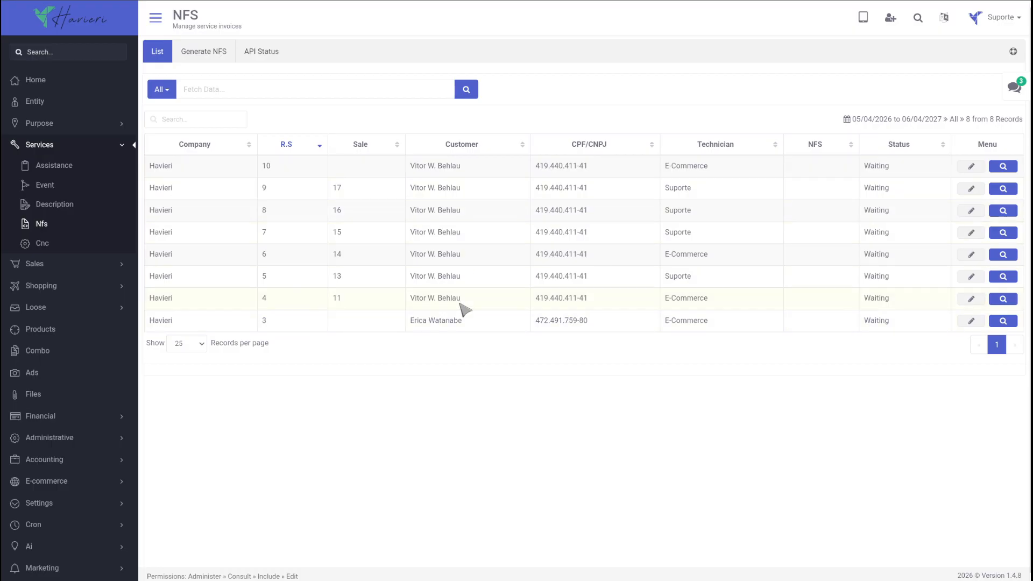
left_click(279, 149)
left_click(279, 147)
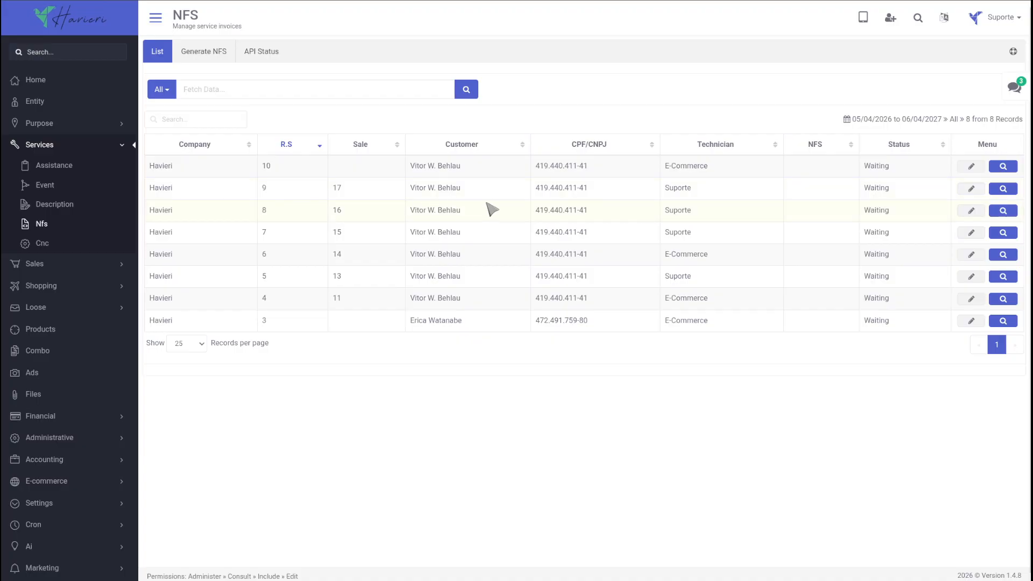
Open Generate NFS for R.S 9, check address and credit limit, and review orders for products 005 and 001.
left_click(1004, 189)
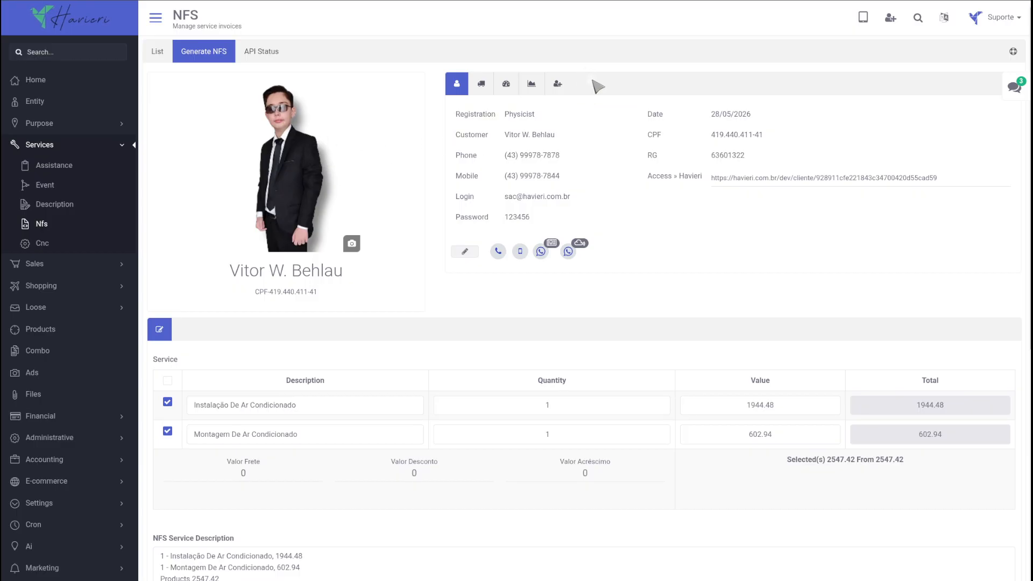
left_click(482, 86)
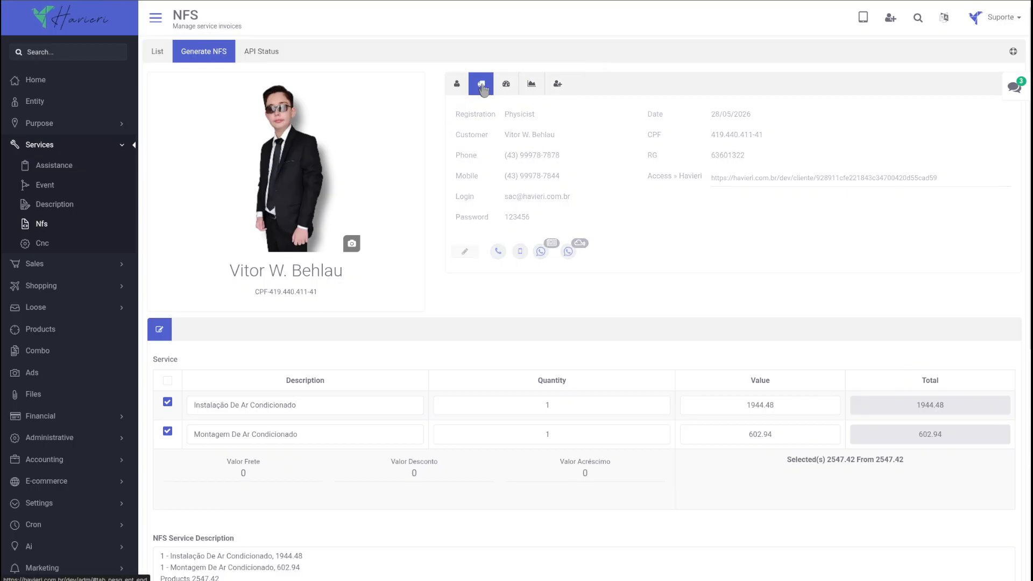
left_click(505, 87)
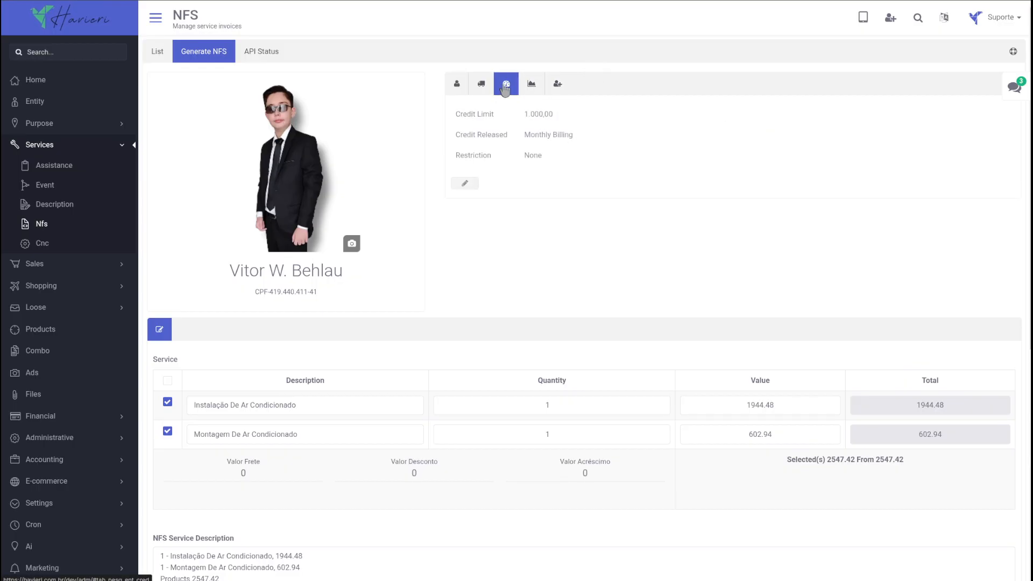
left_click(558, 84)
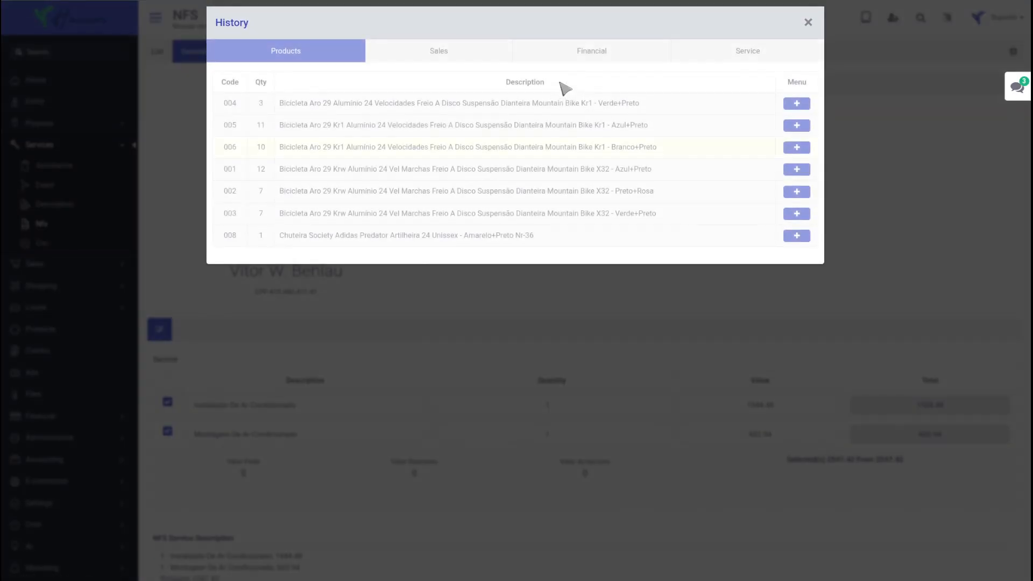
left_click(796, 125)
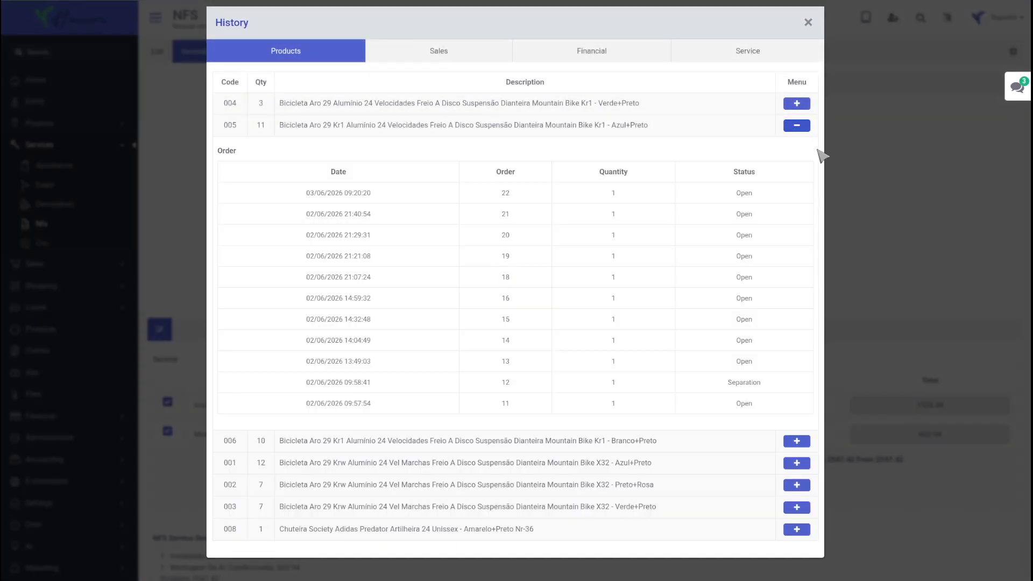
left_click(796, 462)
scroll(558, 316, "down", 3)
scroll(493, 223, "up", 3)
Review sale 20's products, sale 19's payment, and the financial and service history, then close it.
left_click(451, 51)
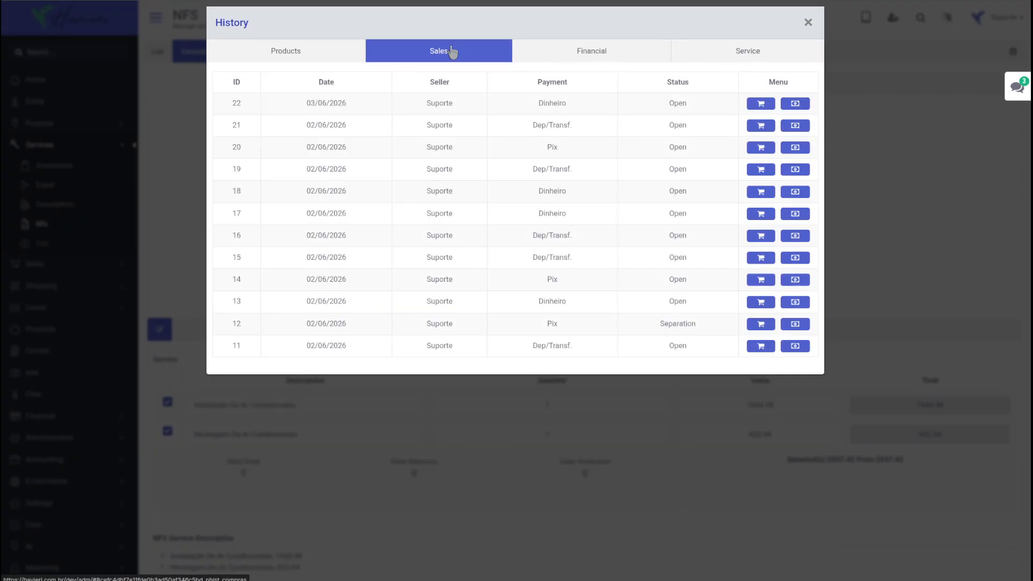
left_click(760, 147)
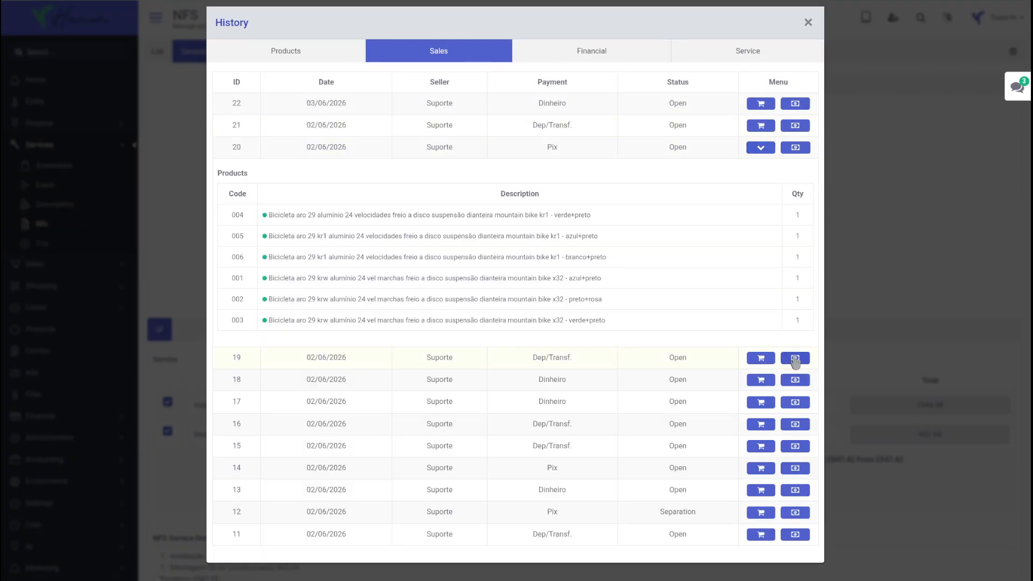
left_click(796, 358)
left_click(601, 53)
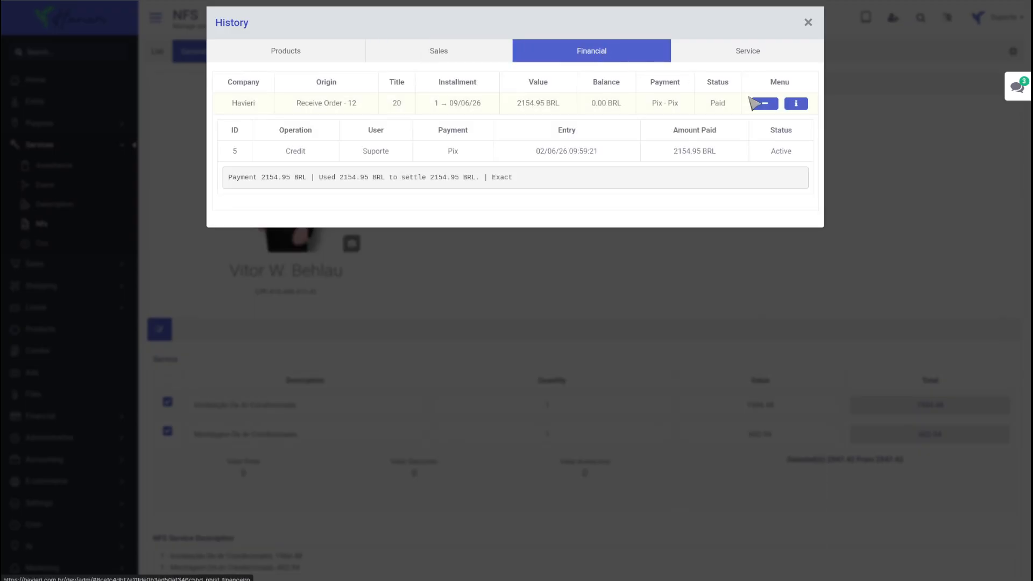
left_click(795, 102)
left_click(759, 54)
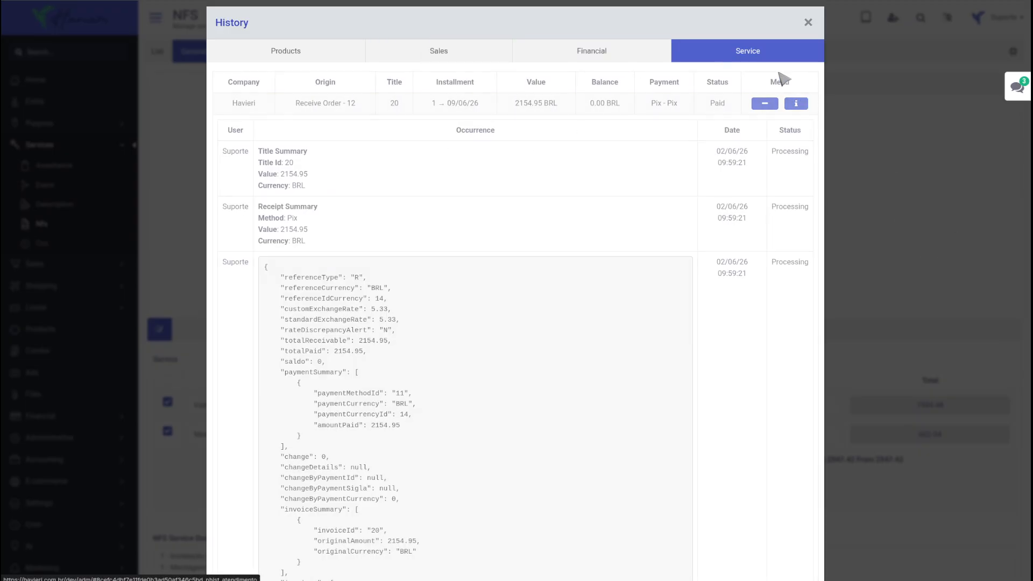
left_click(904, 259)
scroll(545, 175, "down", 2)
Deselect both services to trigger the choose-services warning, then include Instalação again.
scroll(545, 175, "down", 2)
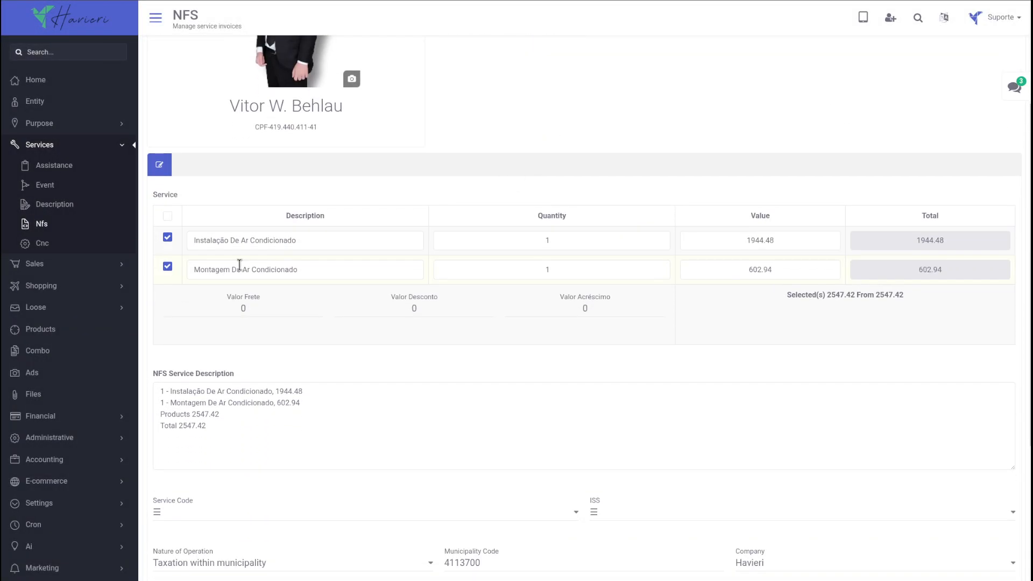
left_click(167, 266)
left_click(167, 238)
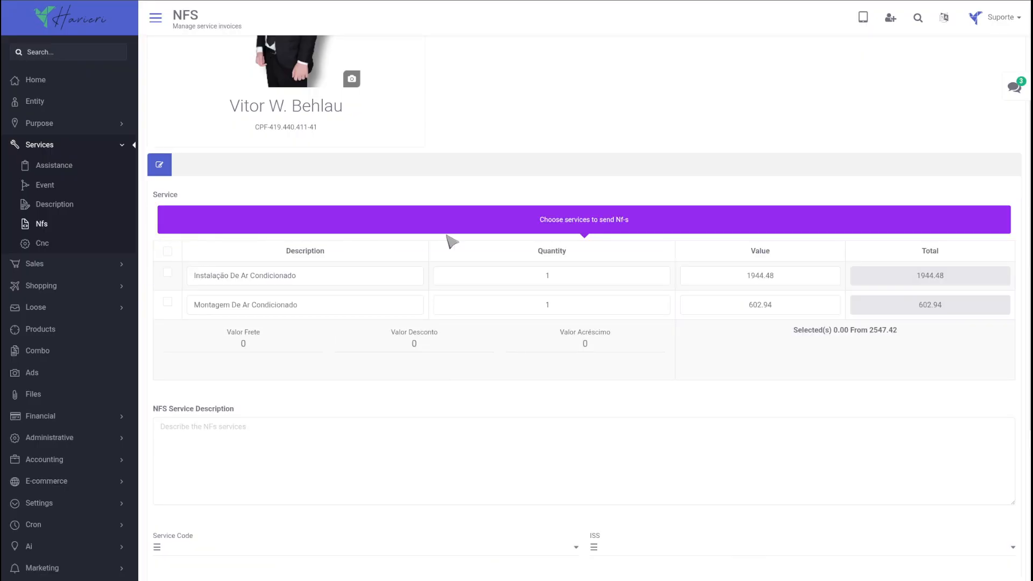
left_click_drag(653, 220, 517, 219)
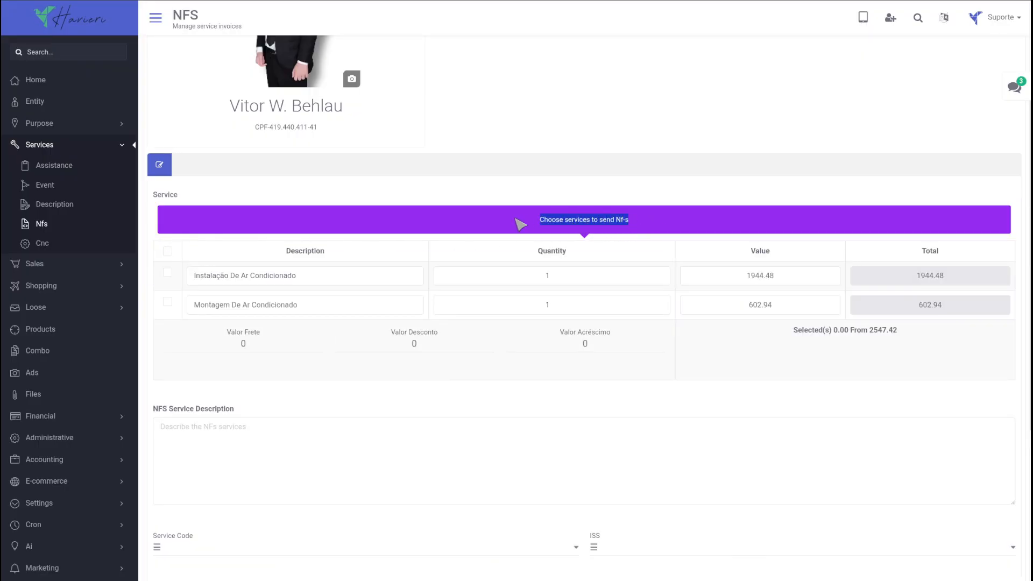
left_click(168, 272)
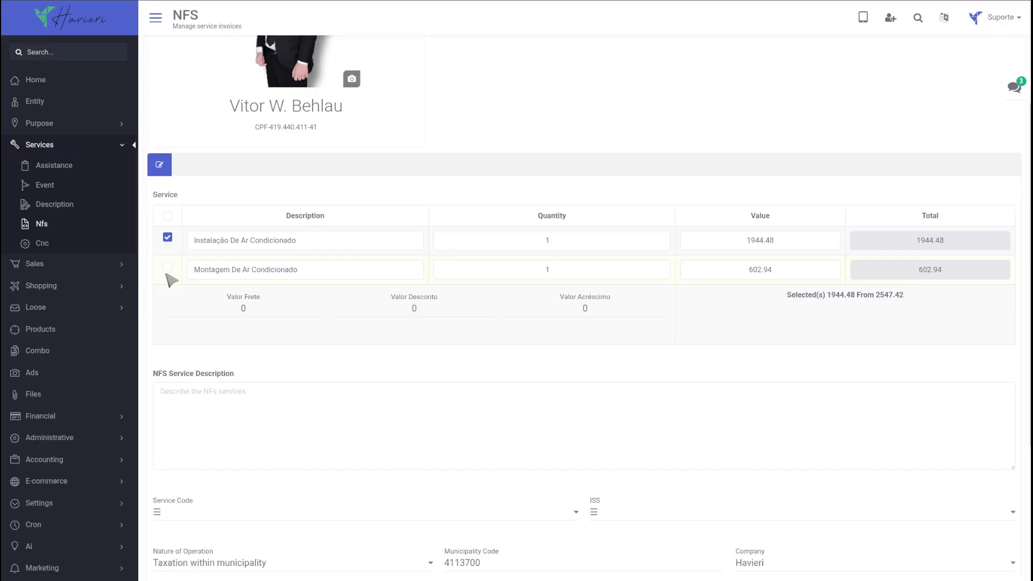
Set Instalação to quantity 2 at 1200.00 and the shipping cost to 12.00.
left_click(659, 239)
left_click(711, 239)
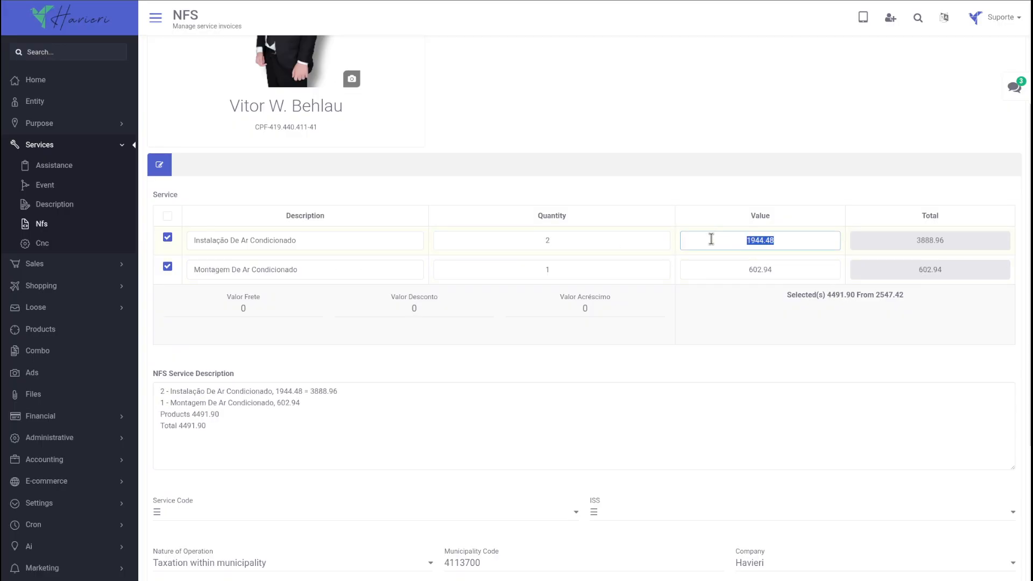
type("1.20")
key("Tab")
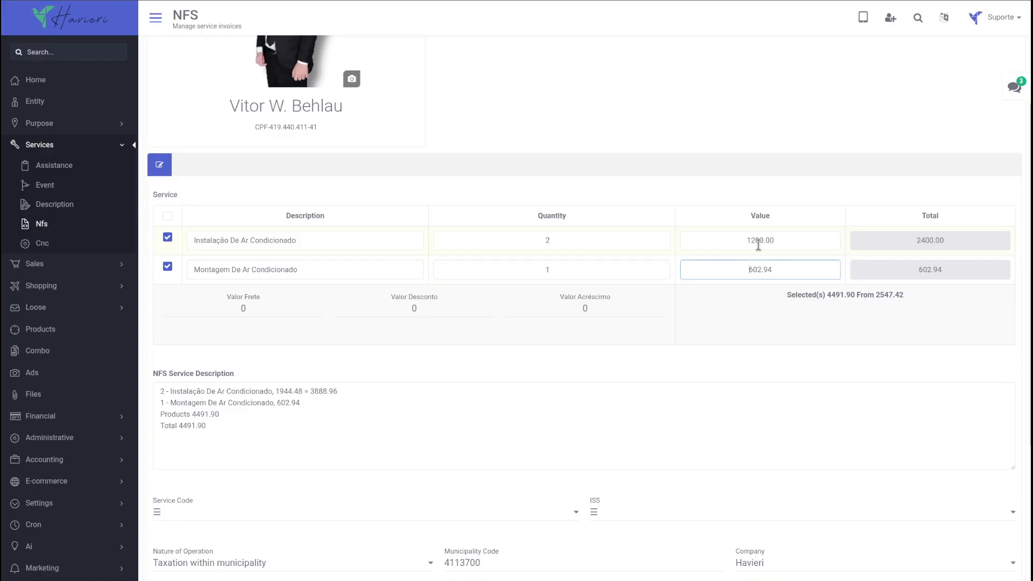
left_click(203, 310)
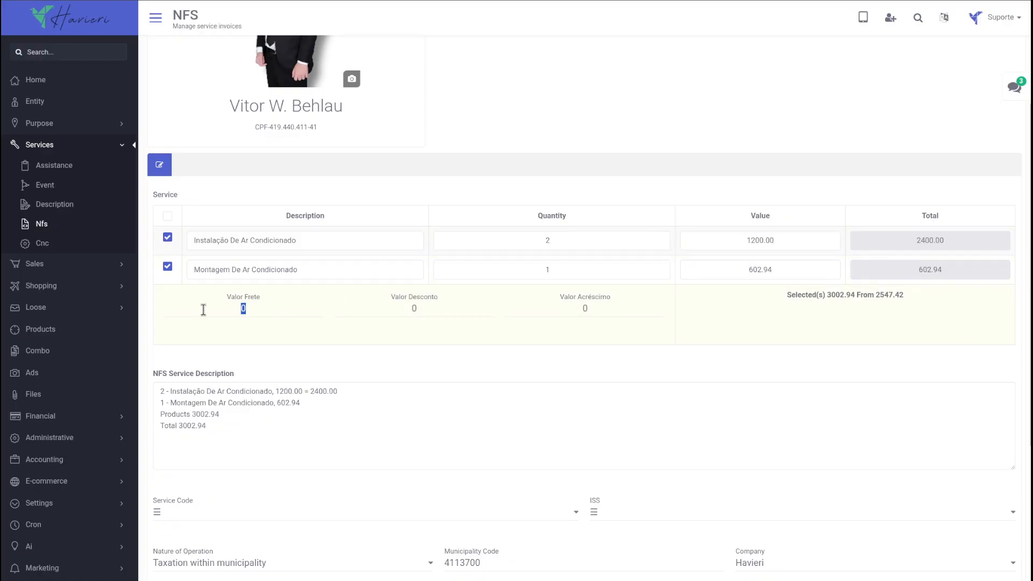
left_click(478, 314)
Review the 3014.94 total and service description while toggling Montagem off and back on.
left_click_drag(913, 301, 789, 305)
scroll(767, 320, "down", 2)
left_click_drag(248, 347, 141, 288)
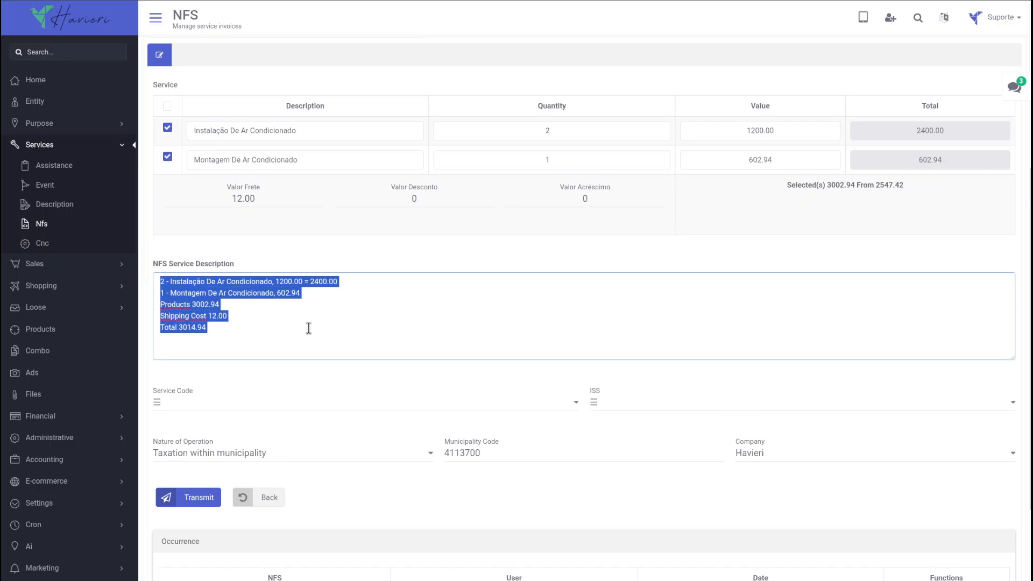
left_click(576, 189)
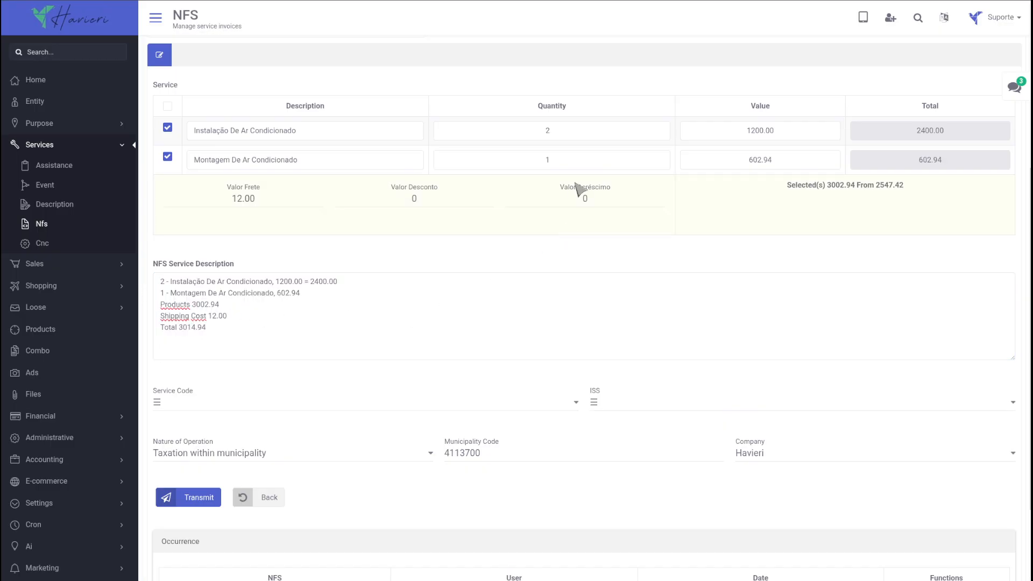
left_click(170, 159)
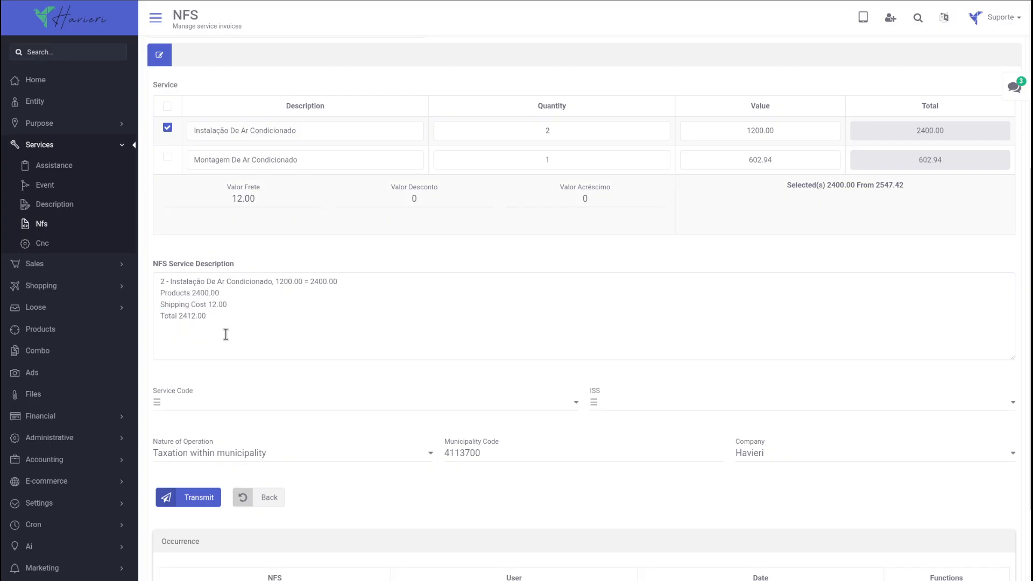
left_click_drag(224, 334, 143, 297)
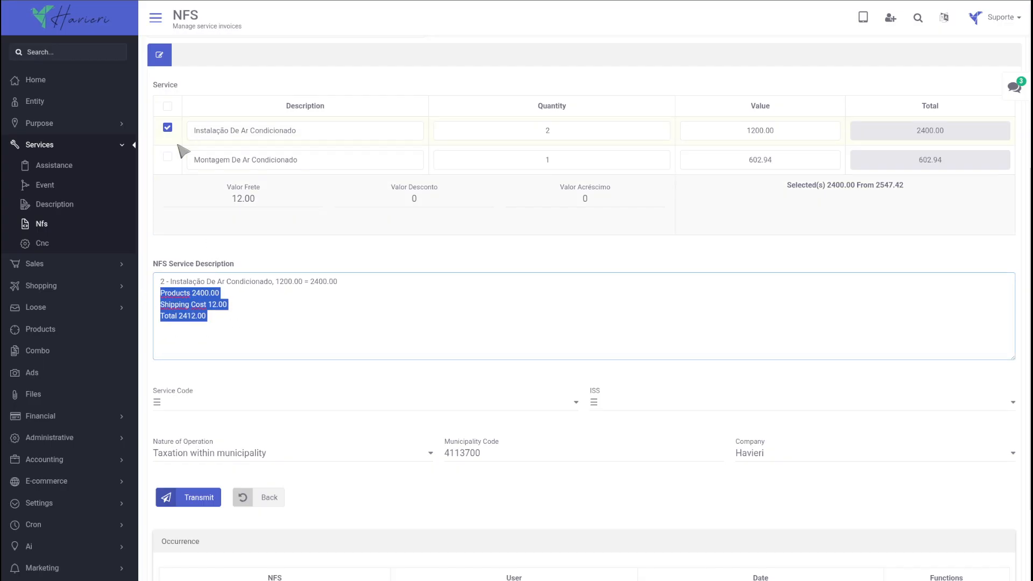
left_click(167, 158)
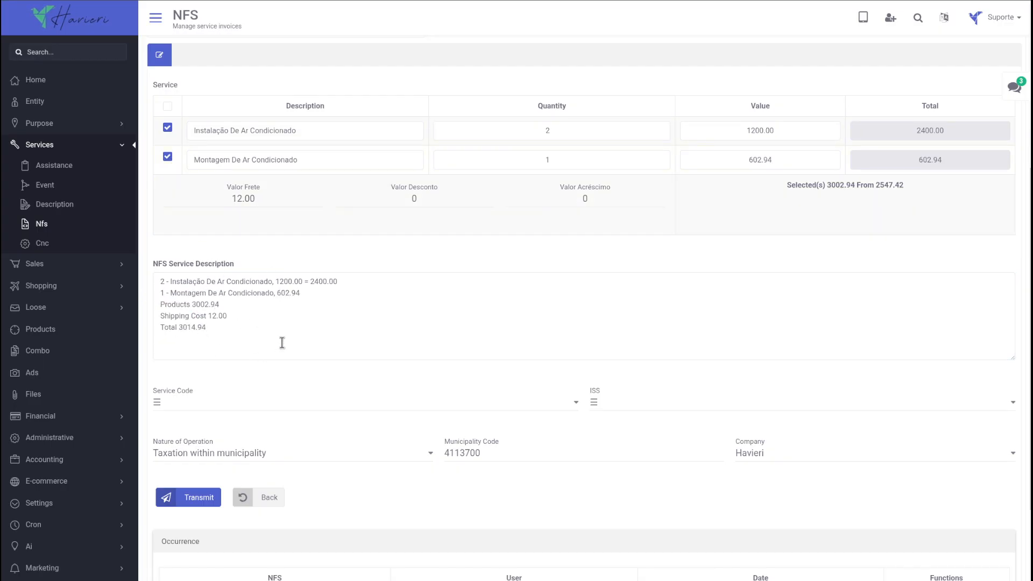
scroll(337, 263, "up", 2)
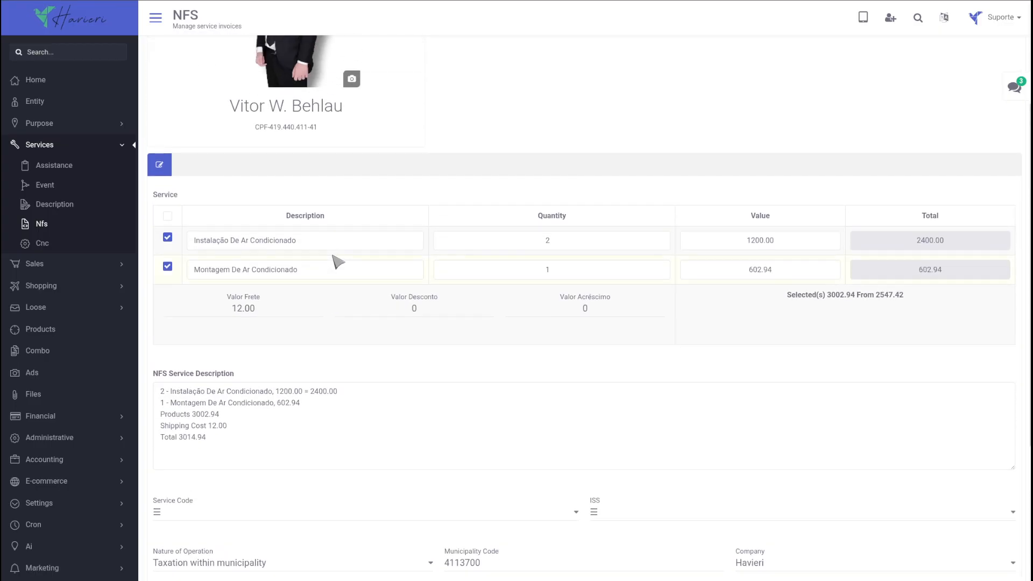
Give the Montagem service quantity 4 at 500.00, making products 4400.00.
left_click(320, 273)
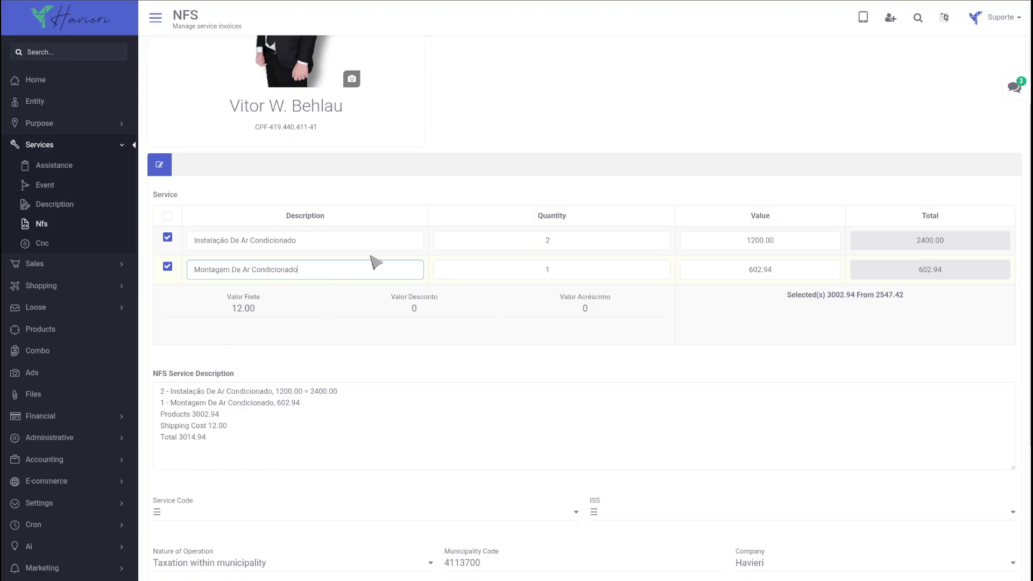
left_click(660, 267)
left_click(660, 267)
left_click(660, 267)
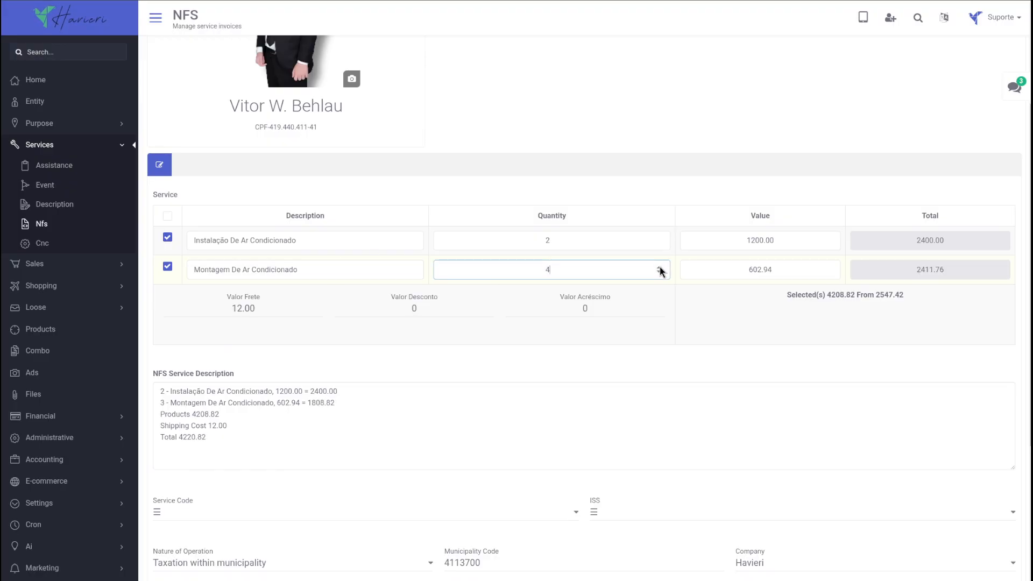
left_click(752, 270)
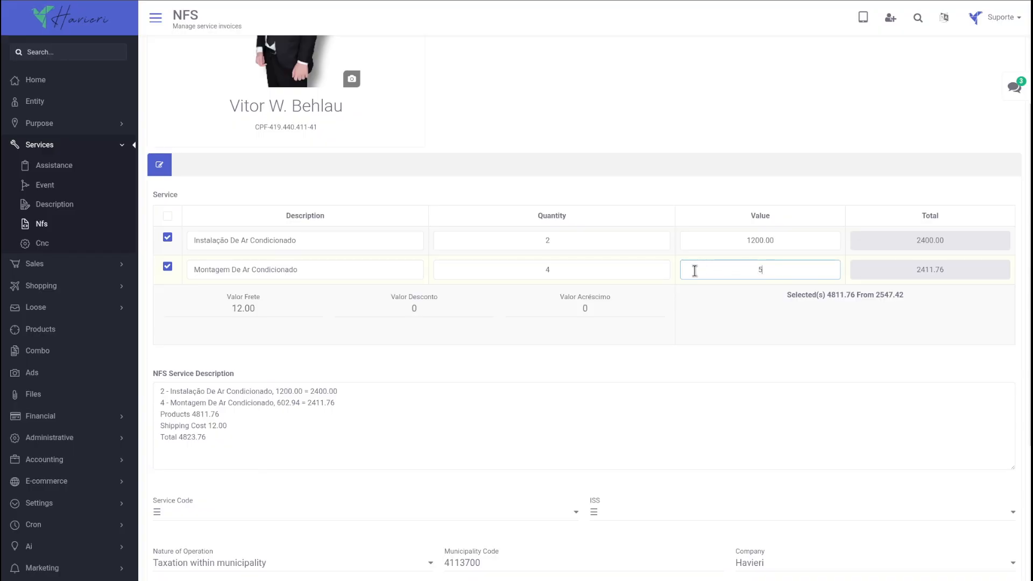
left_click(756, 315)
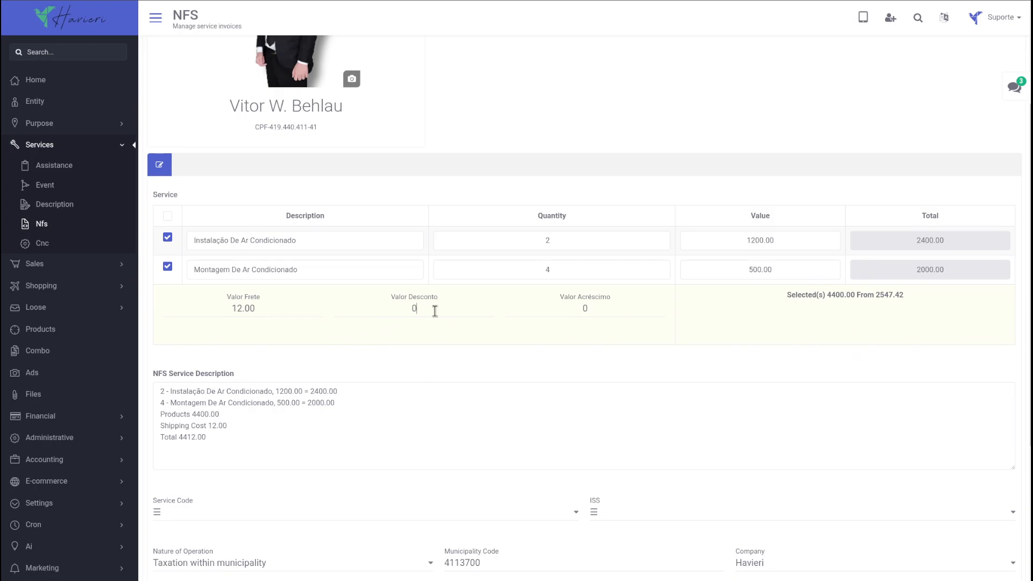
scroll(550, 307, "down", 2)
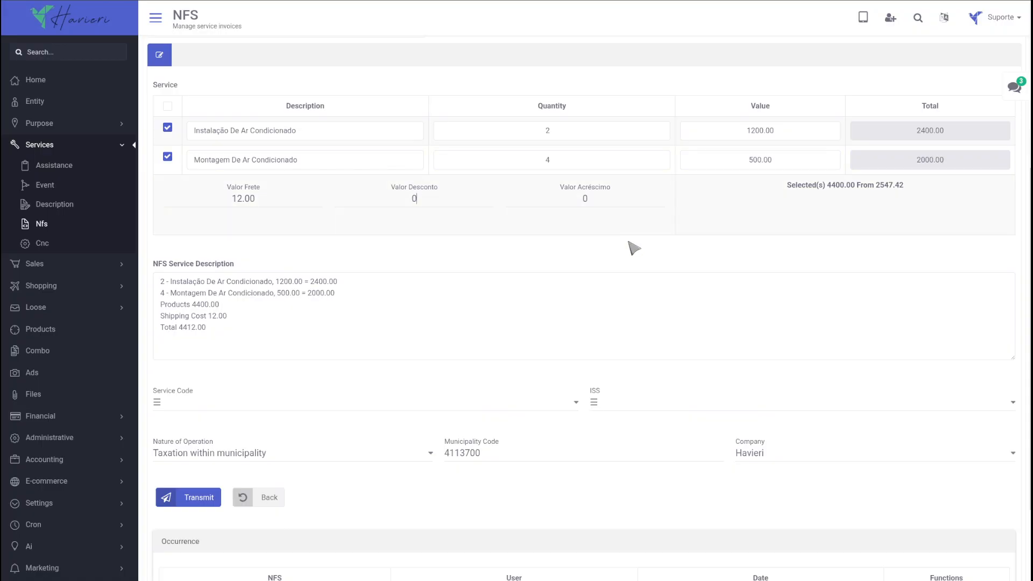
Choose service code 2332 - 1.22 - Serviço, ISS 11/2025 - 10.00% and Taxation outside municipality.
left_click(250, 399)
left_click(247, 431)
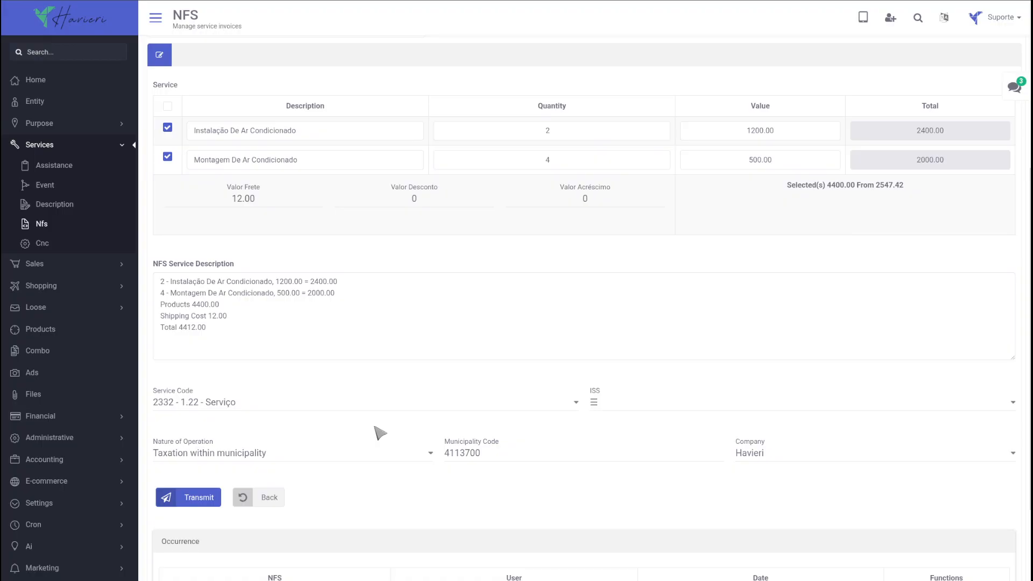
left_click(622, 411)
left_click(619, 432)
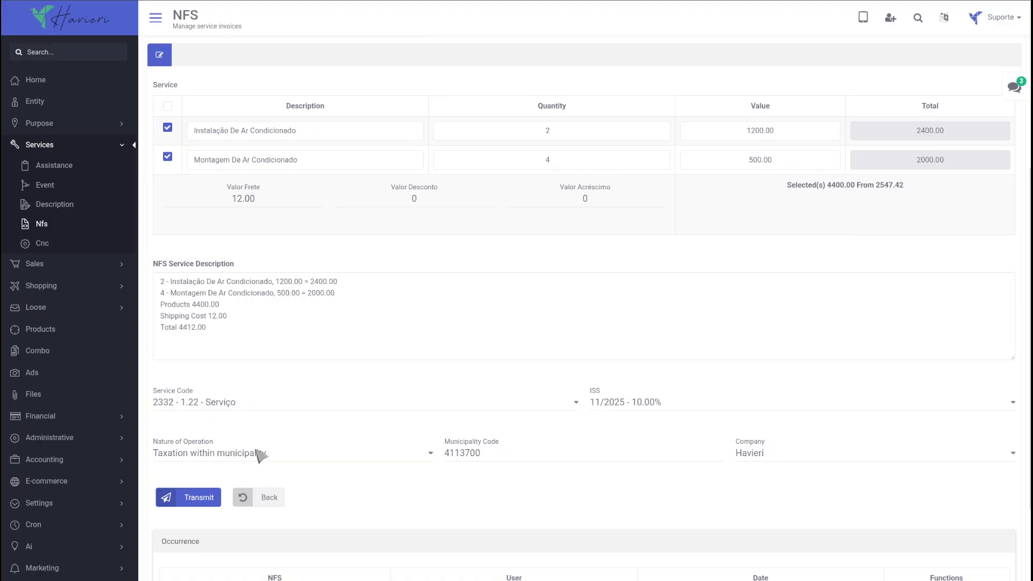
left_click(260, 455)
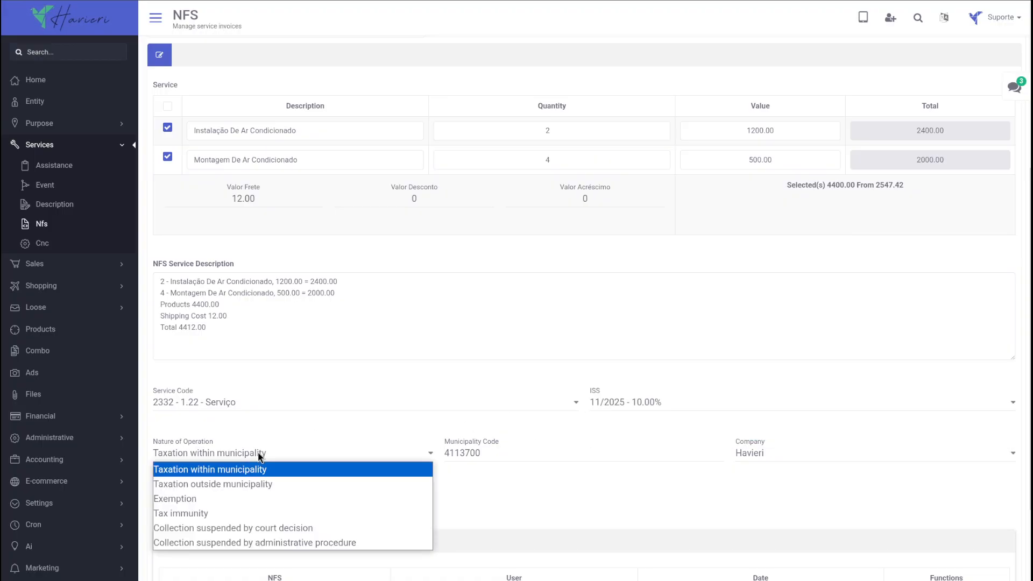
left_click(255, 484)
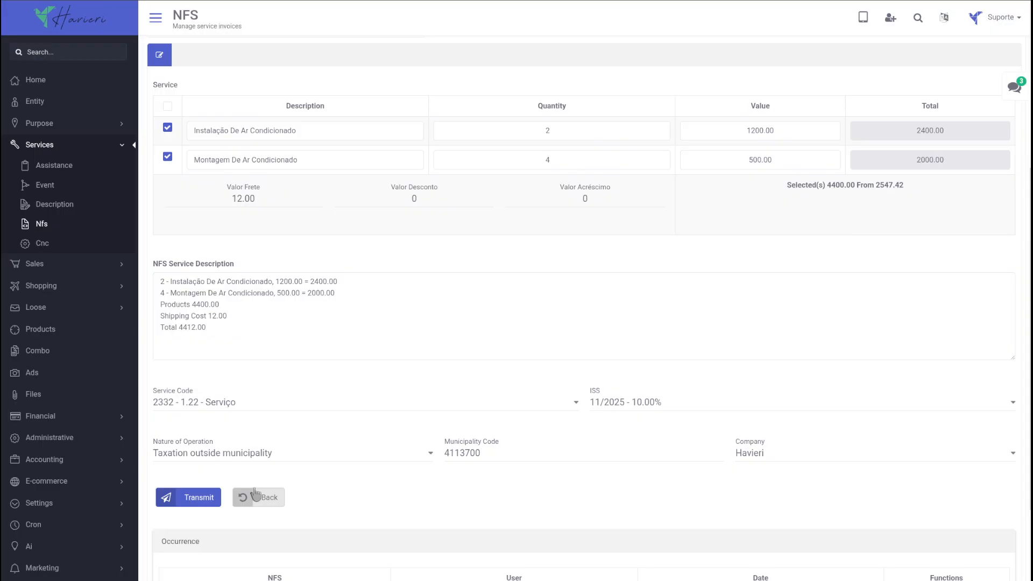
scroll(605, 322, "down", 1)
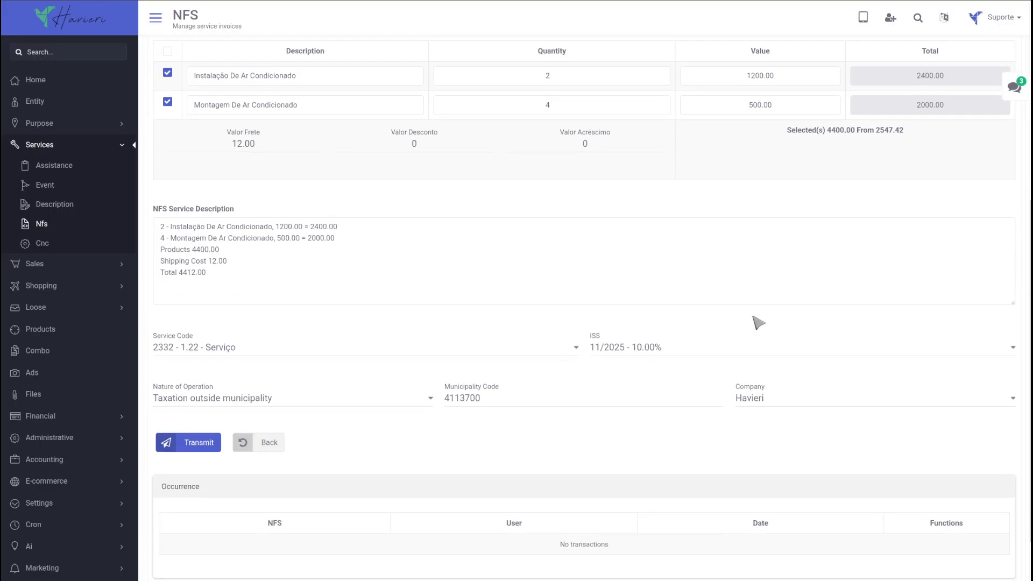
scroll(740, 282, "down", 1)
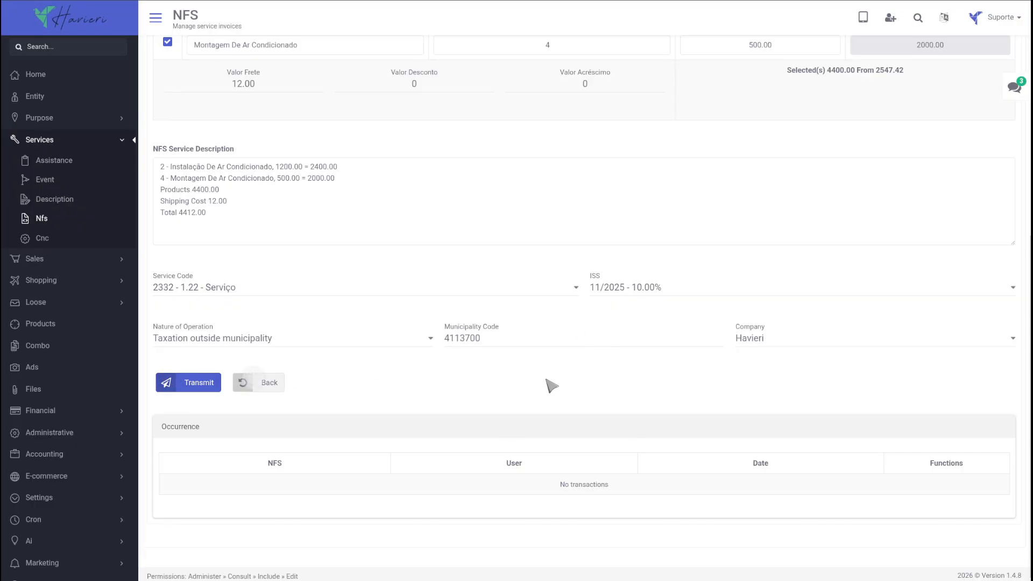
Include Instalação and delete the stray abc text and Montagem line from the service description.
scroll(576, 445, "up", 6)
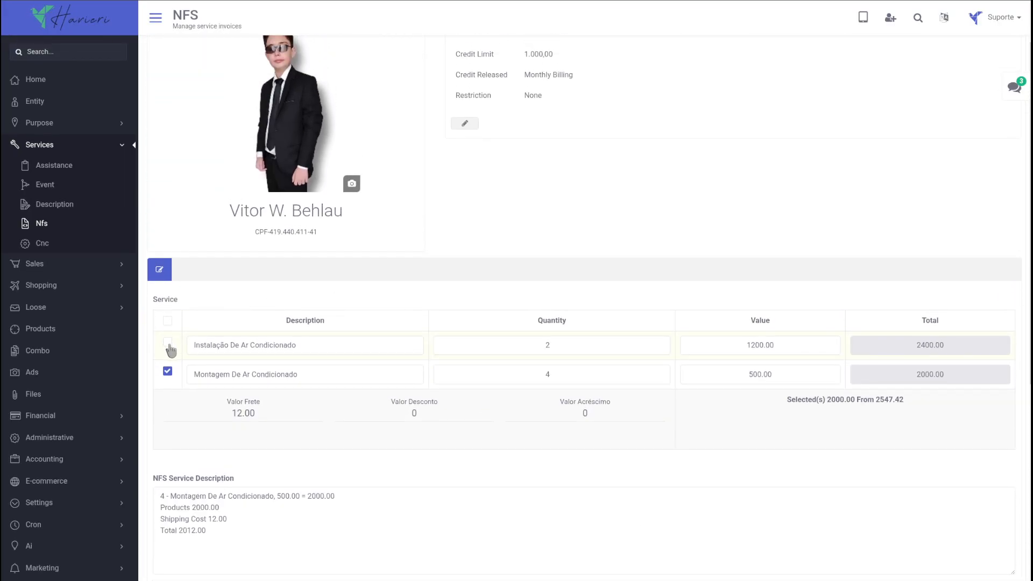
left_click(168, 342)
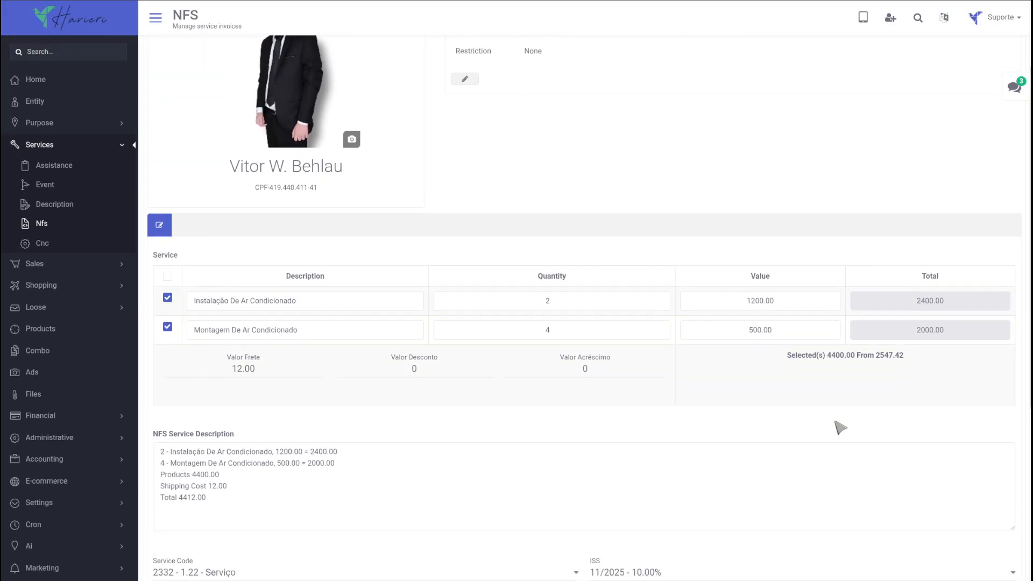
scroll(834, 429, "down", 3)
left_click(227, 380)
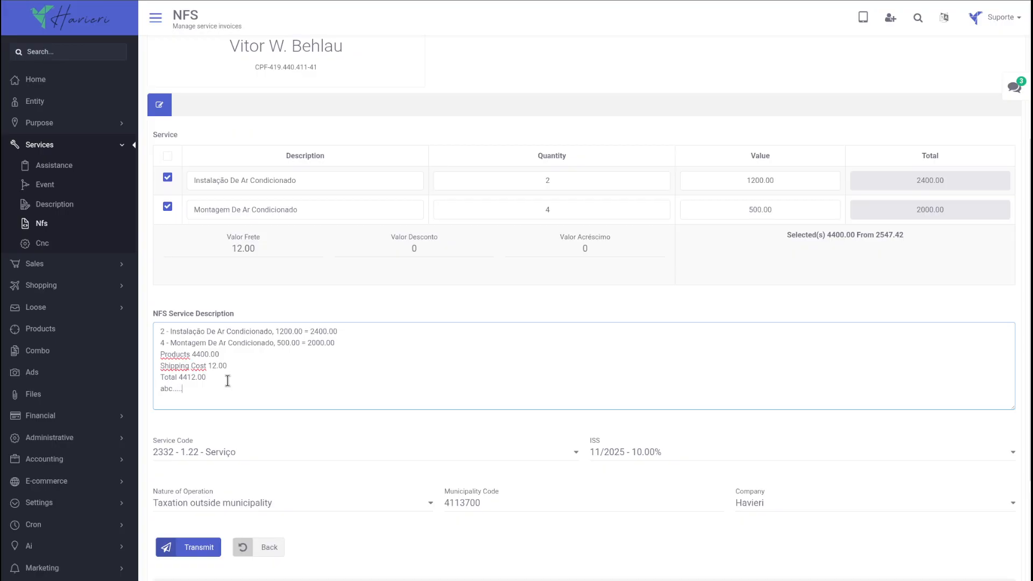
left_click_drag(1014, 408, 1016, 433)
left_click_drag(225, 393, 152, 395)
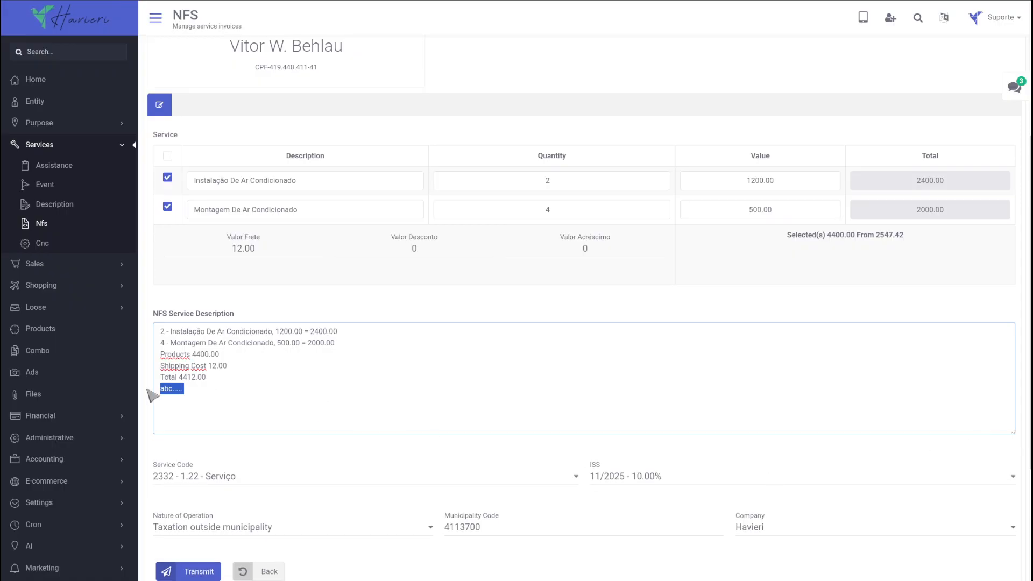
key("BackSpace")
left_click_drag(240, 357, 157, 355)
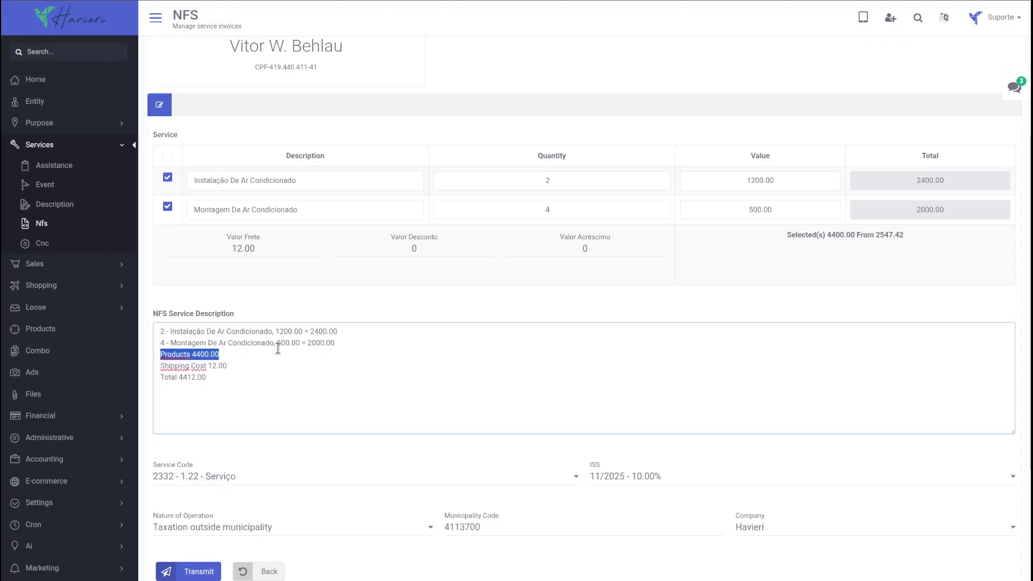
left_click_drag(356, 343, 124, 347)
key("BackSpace")
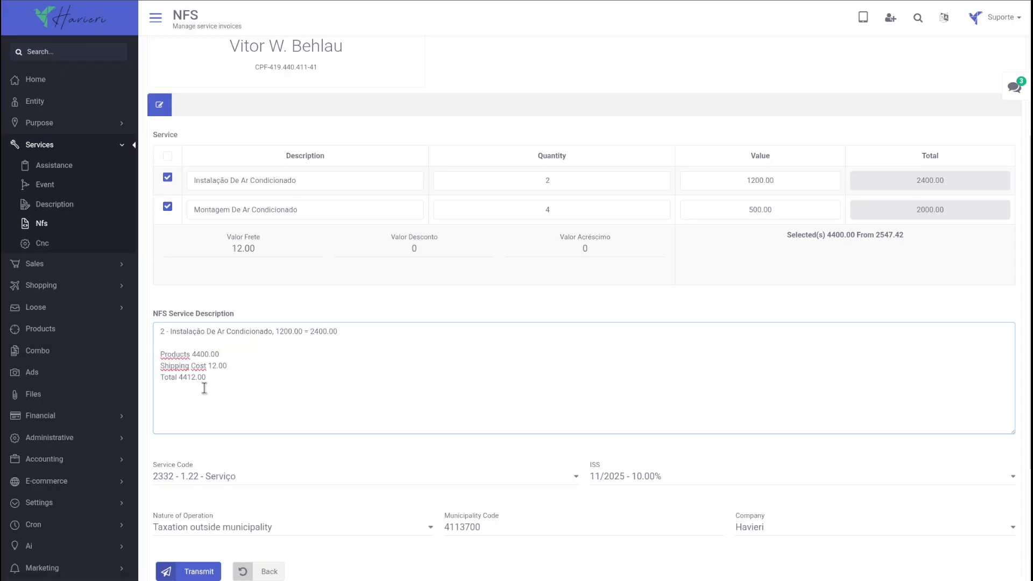
key("Delete")
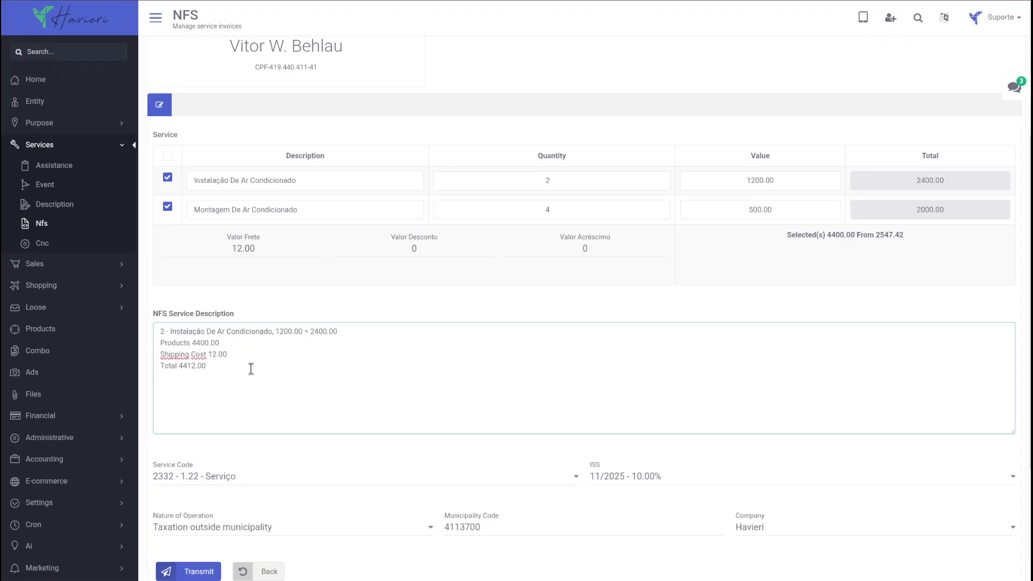
Deselect all services, then select all again so the selected total reads 4400.00.
left_click(167, 208)
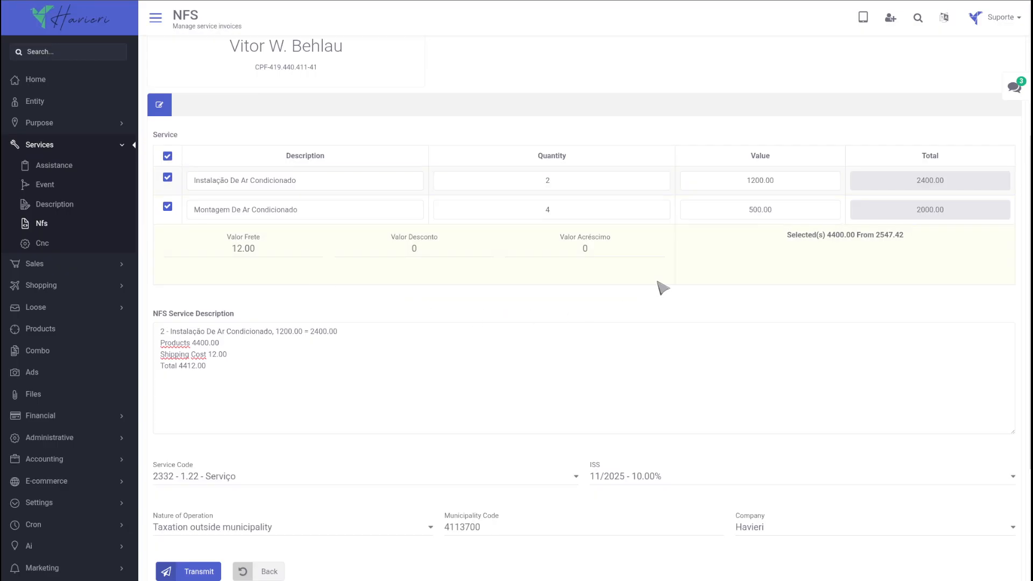
left_click(168, 156)
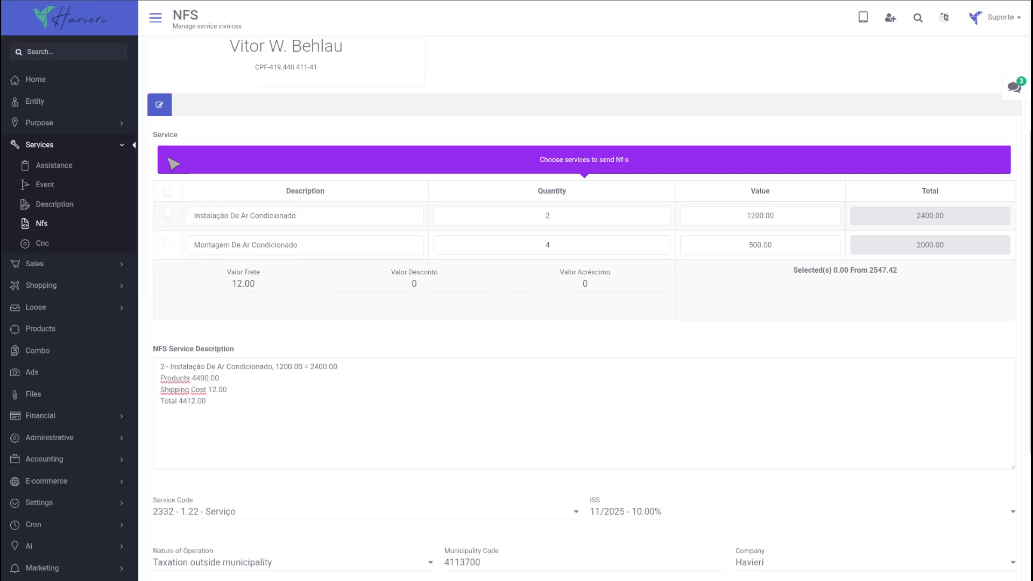
left_click_drag(632, 160, 535, 159)
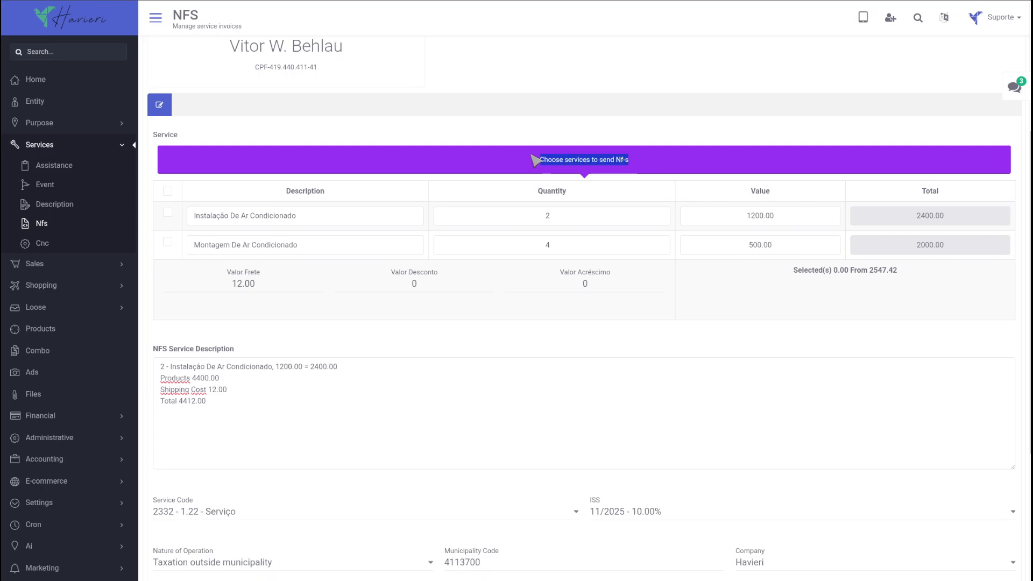
left_click(167, 191)
scroll(423, 369, "down", 3)
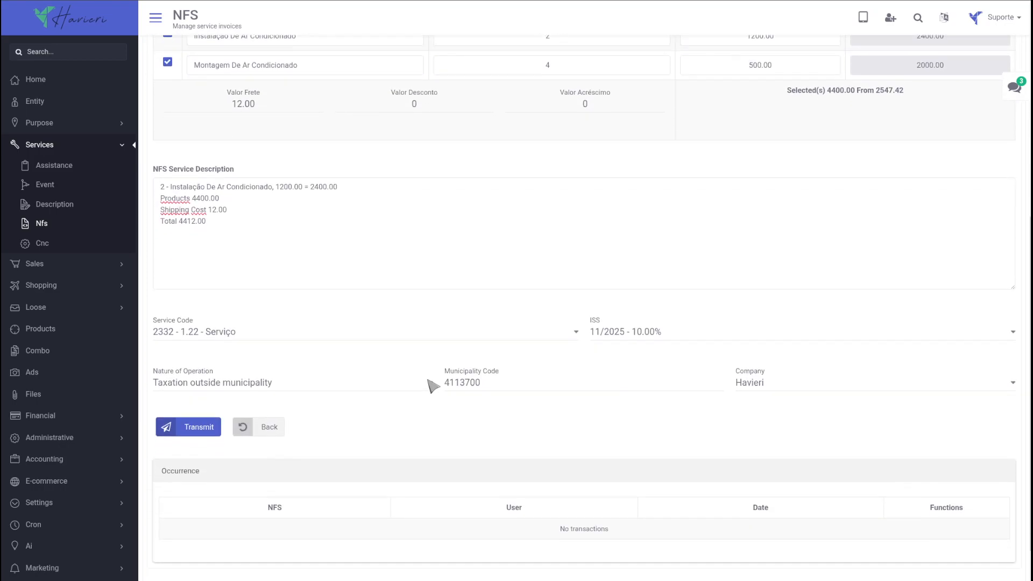
scroll(898, 199, "up", 2)
left_click_drag(918, 186, 773, 183)
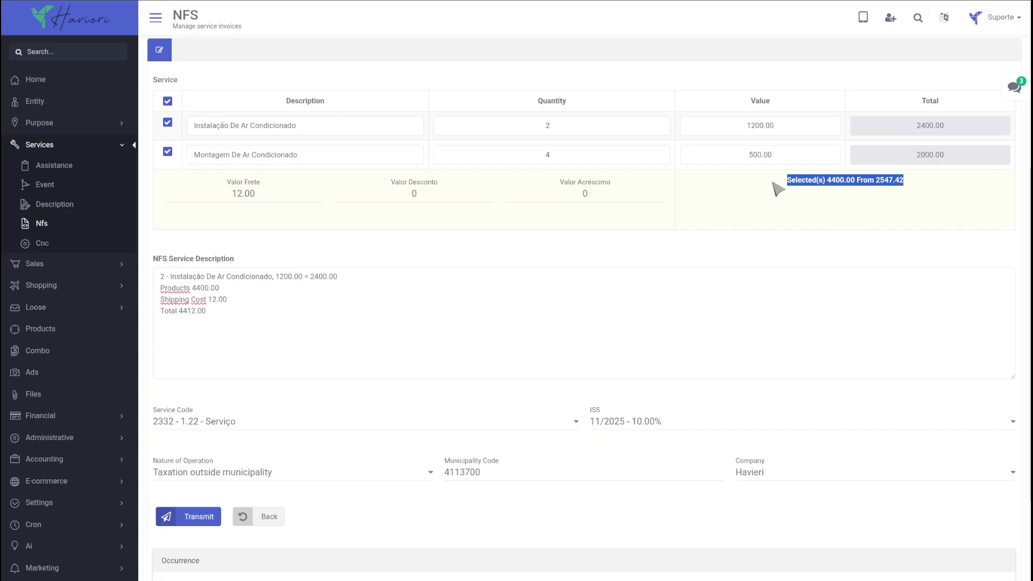
scroll(642, 289, "up", 5)
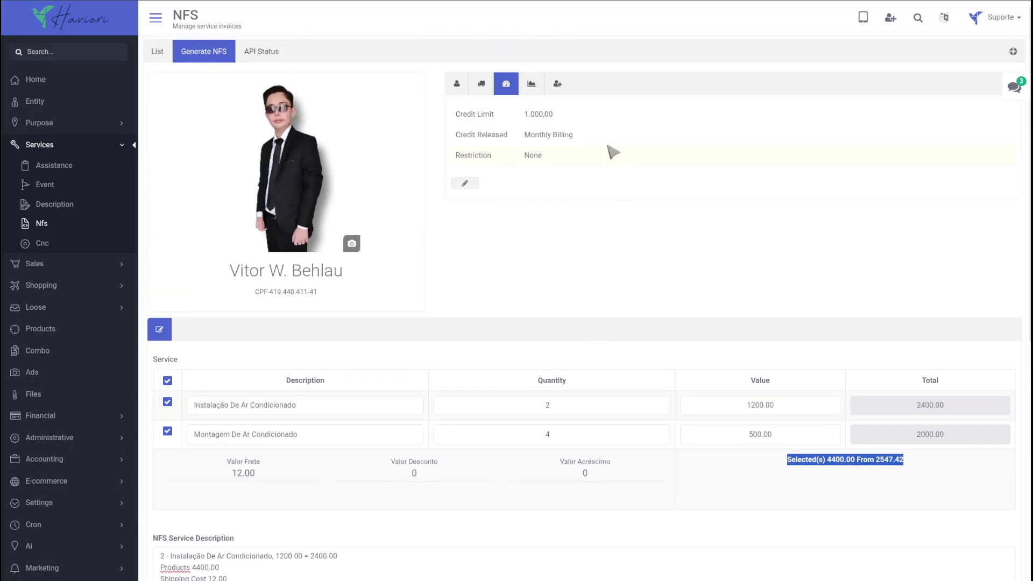
left_click(557, 86)
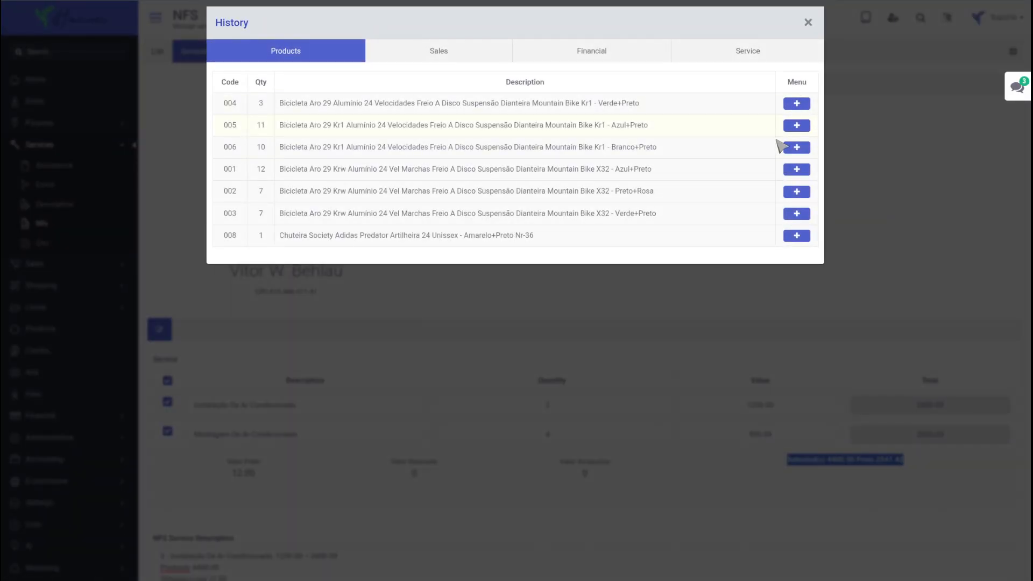
left_click(796, 170)
left_click(796, 503)
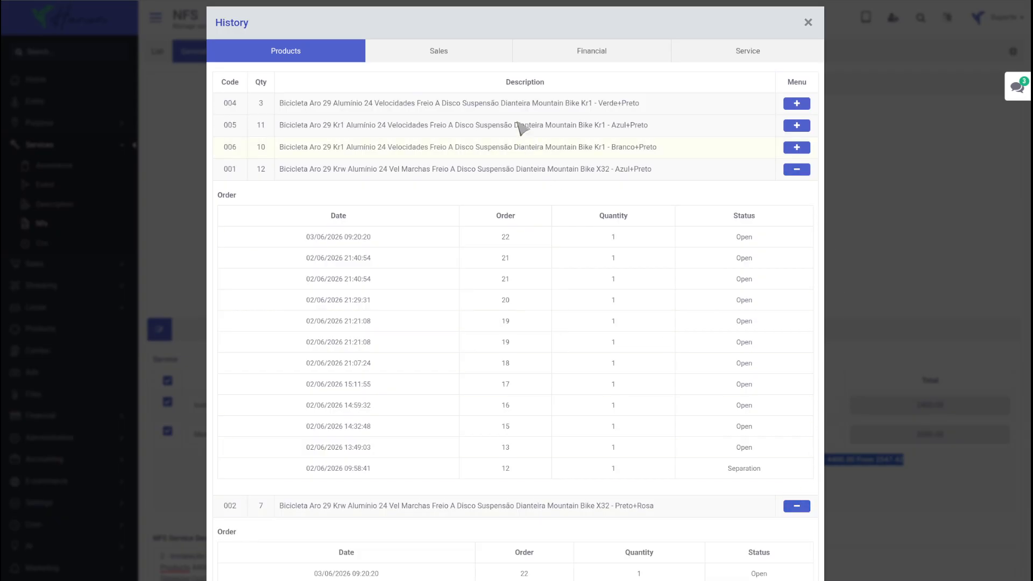
left_click(473, 56)
left_click(795, 214)
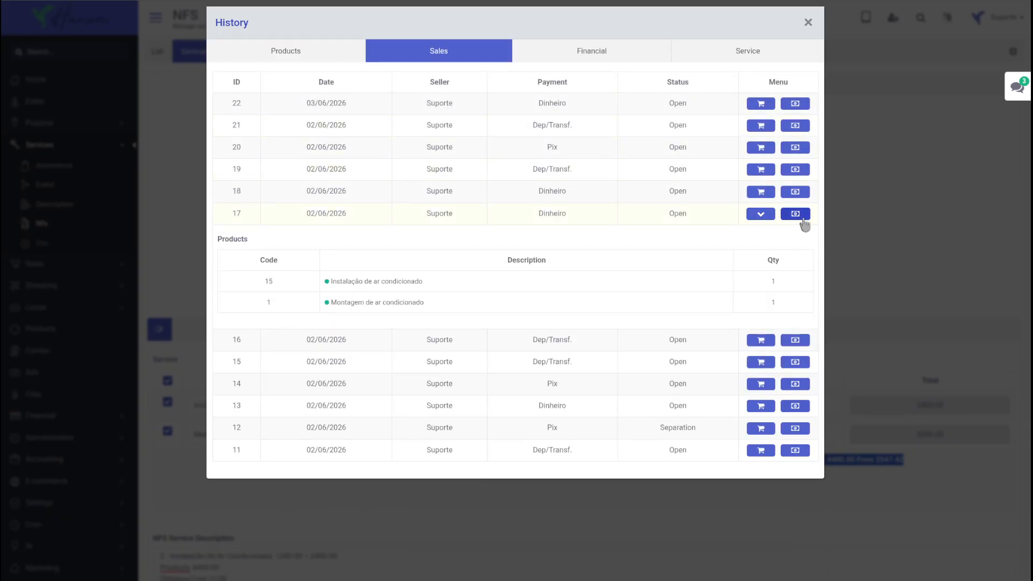
left_click(628, 56)
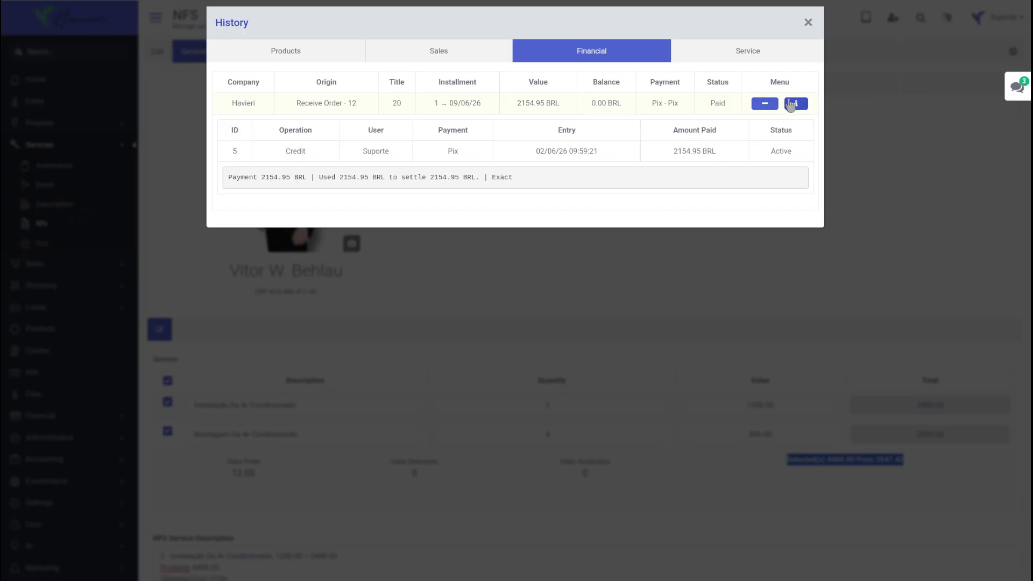
left_click(797, 104)
left_click(941, 299)
scroll(936, 280, "down", 3)
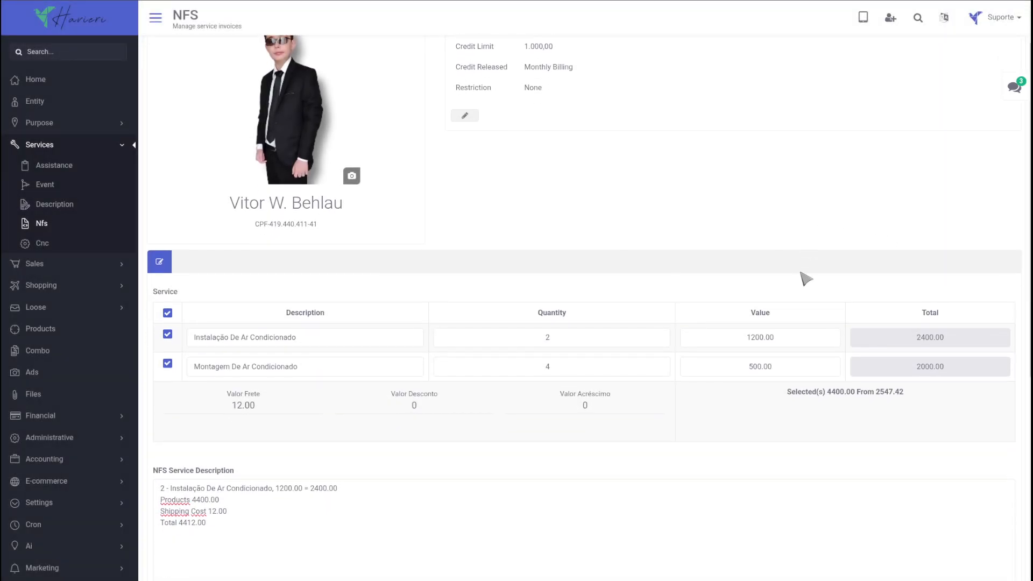
scroll(599, 317, "down", 2)
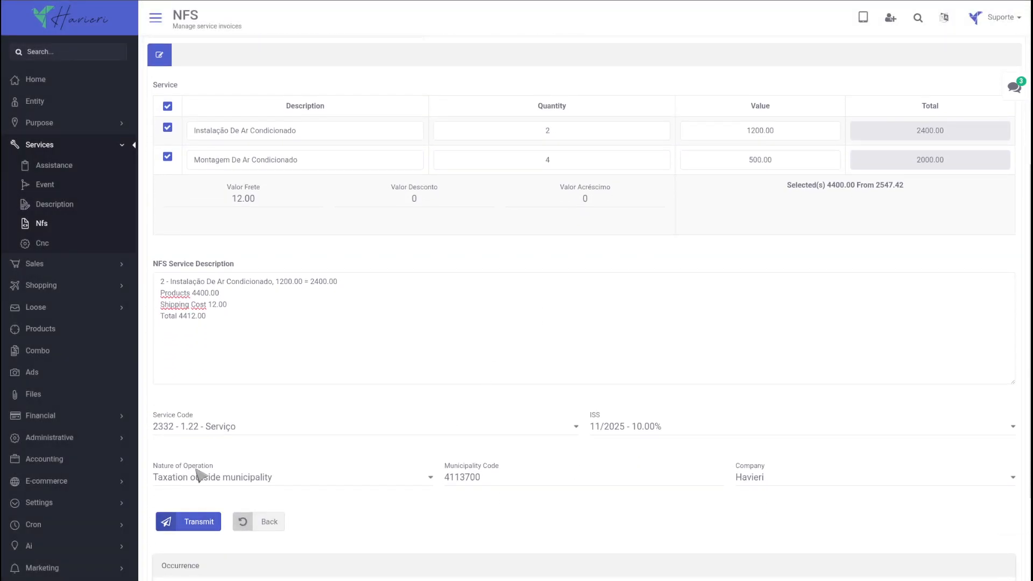
scroll(266, 322, "up", 3)
scroll(212, 150, "up", 3)
Check the Focus NFe API uptime, then open a waiting invoice's NFS details from the list.
left_click(156, 56)
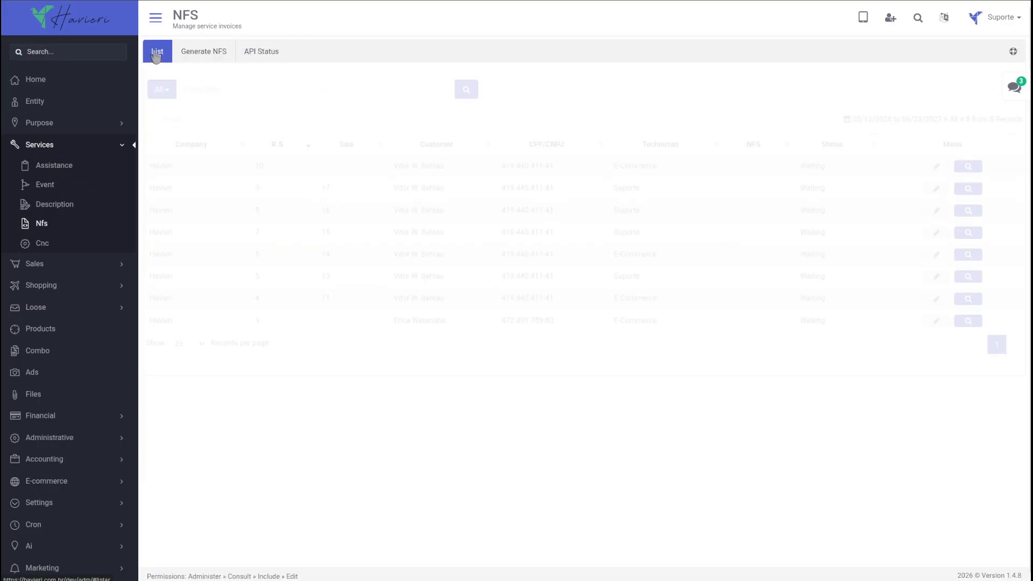
left_click(276, 56)
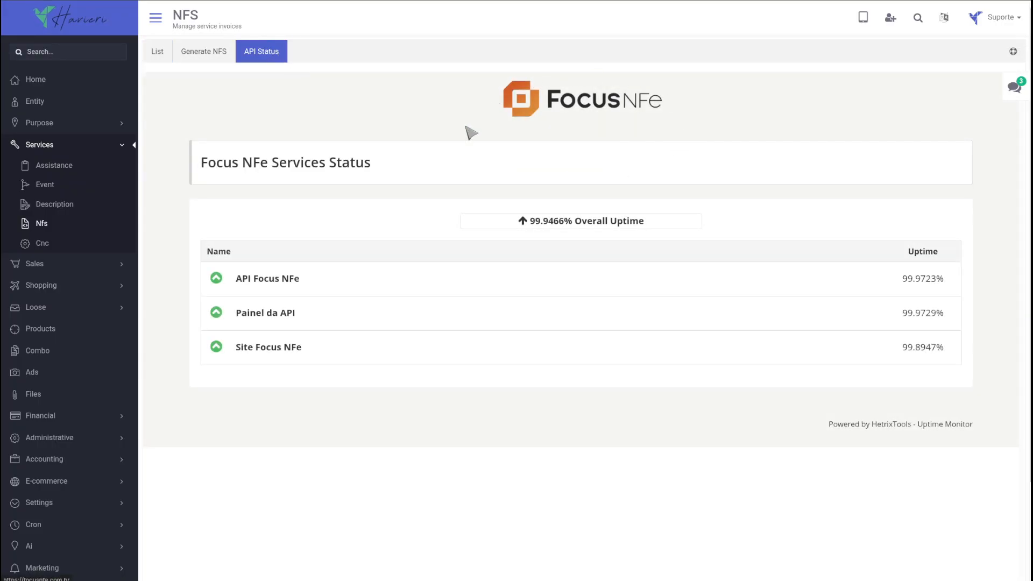
left_click_drag(652, 225, 494, 219)
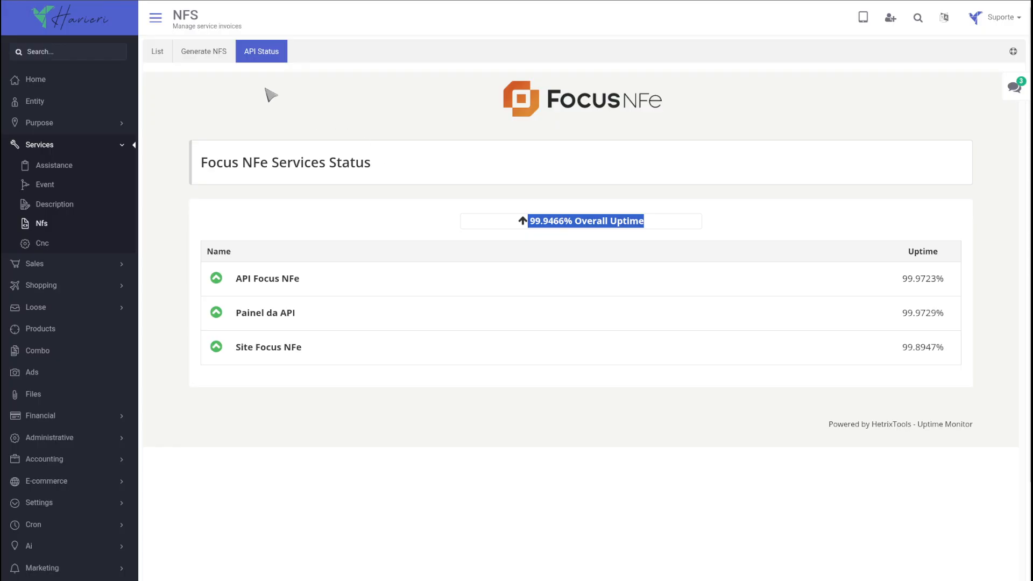
left_click(157, 51)
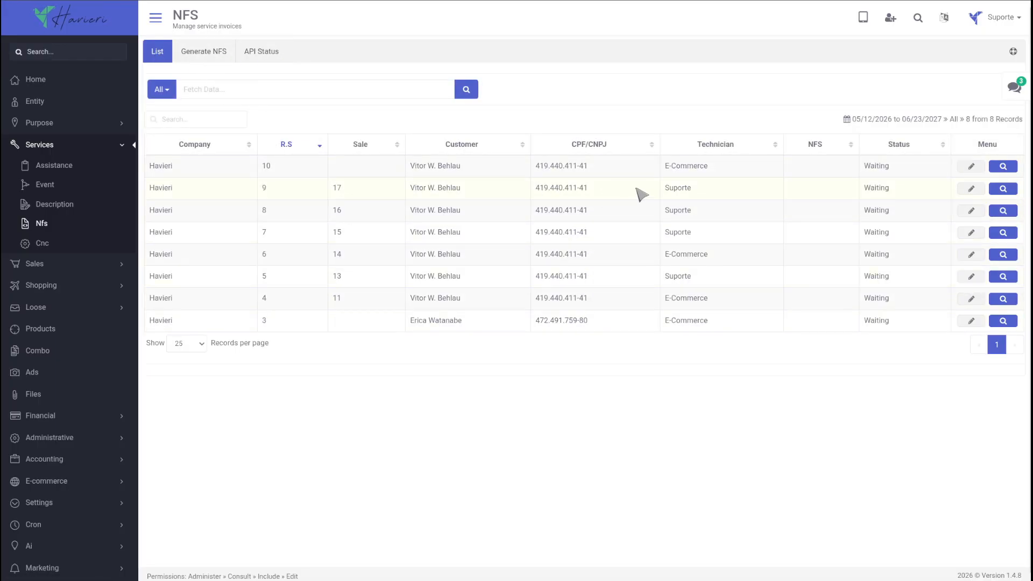
left_click(970, 189)
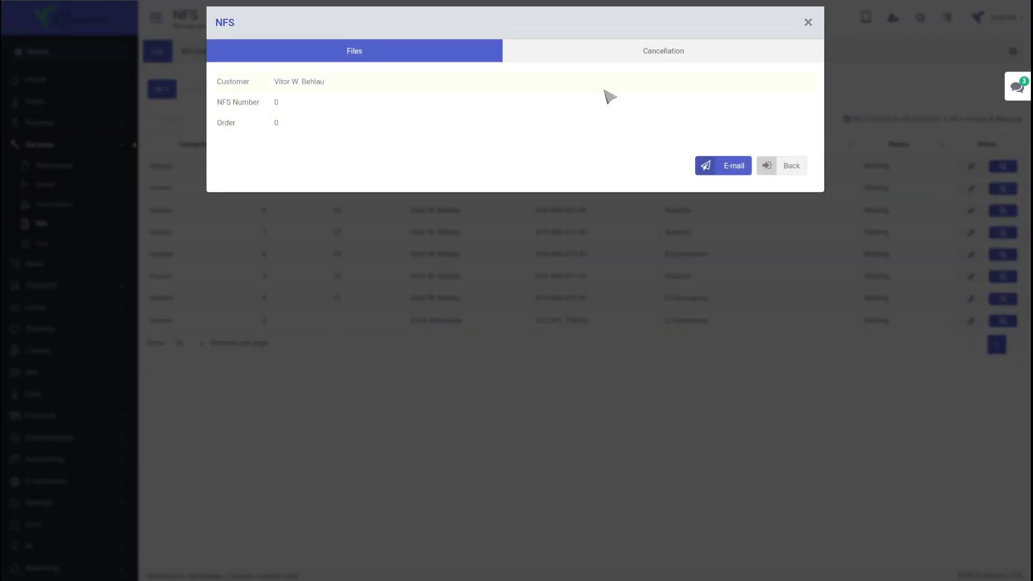
Open the NFS Cancellation section and confirm no cancellation transactions exist.
left_click(634, 52)
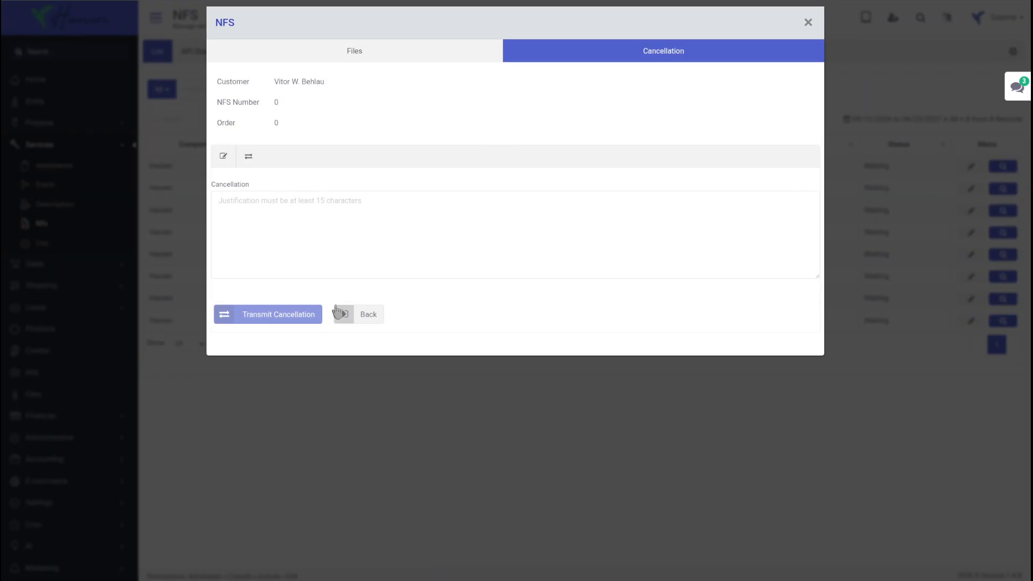
left_click(248, 157)
left_click(224, 159)
Write a draft cancellation justification starting 'ajus' without transmitting it.
left_click(260, 216)
type("ajust....... abc......")
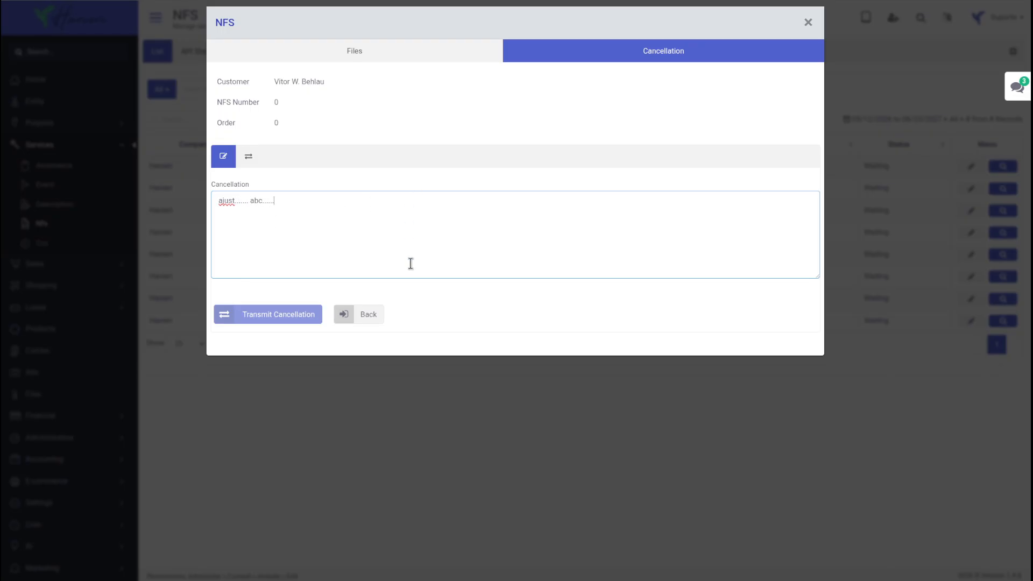
left_click(249, 157)
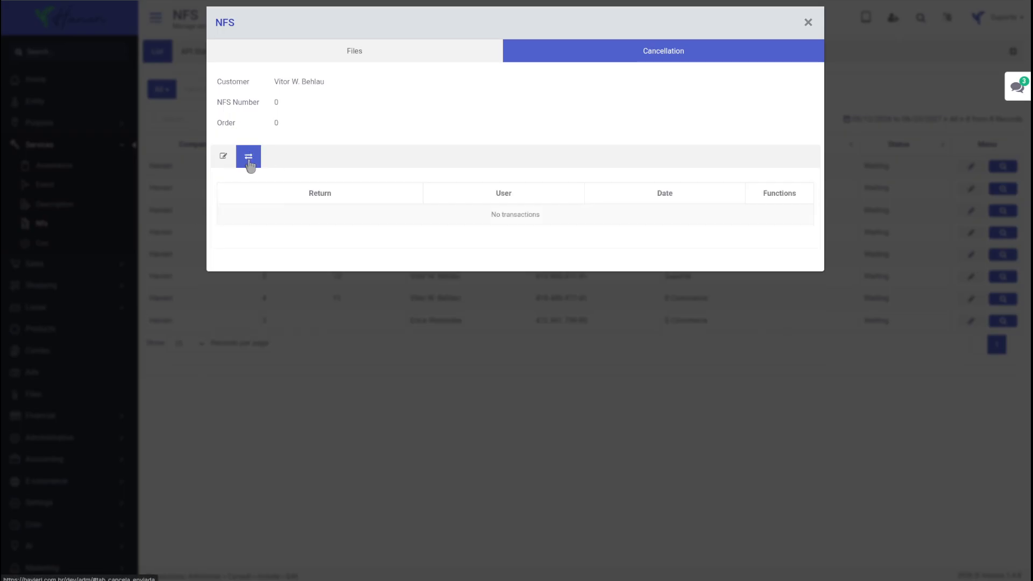
left_click(216, 163)
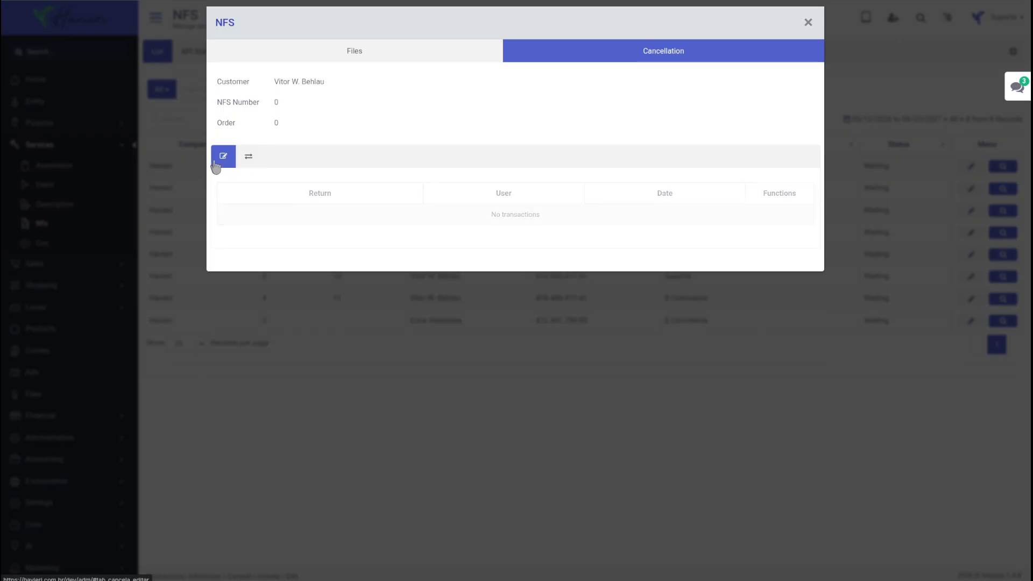
left_click(396, 50)
Open the NFS e-mail and review its sender and recipient fields.
left_click(716, 167)
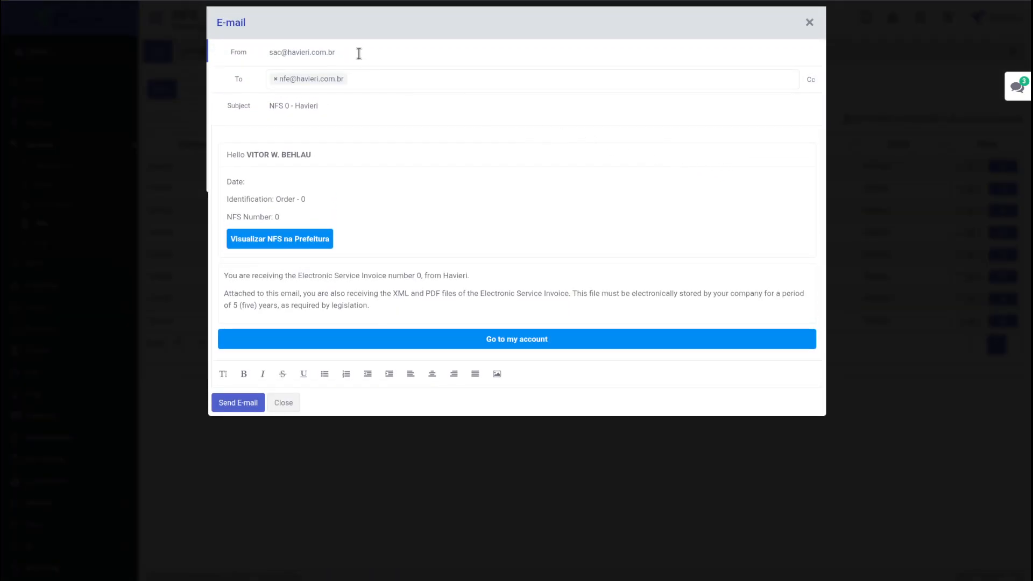
left_click_drag(359, 54, 268, 50)
left_click(384, 82)
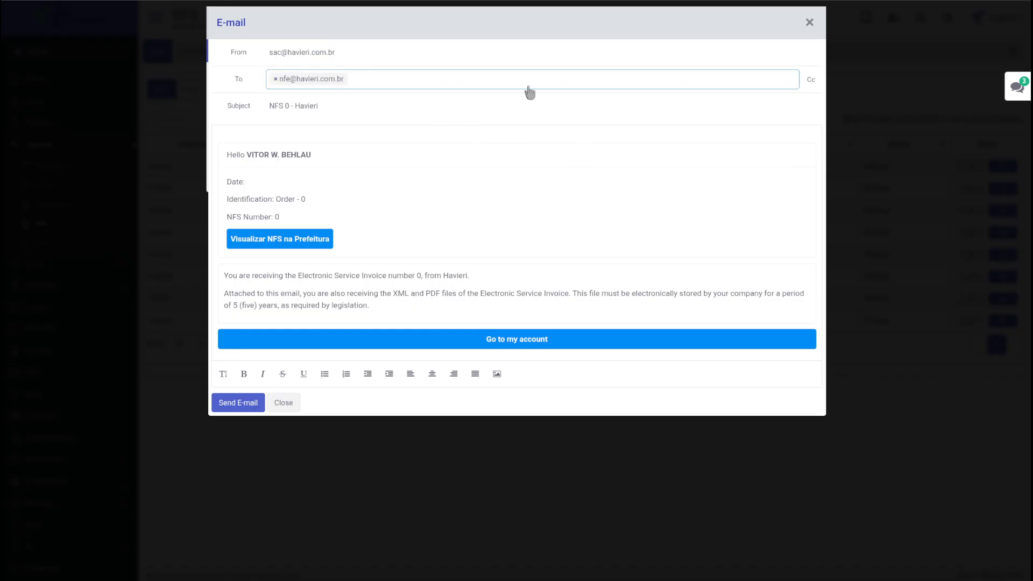
left_click(314, 106)
Replace the Date: line in the e-mail body with a blank line, then close the NFS dialog.
left_click(266, 182)
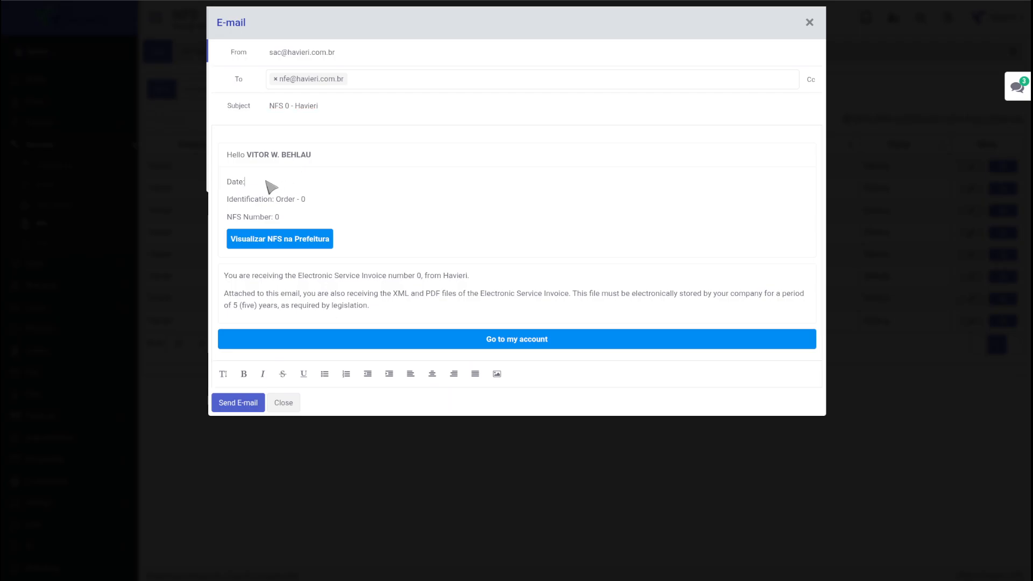
left_click_drag(286, 184, 210, 179)
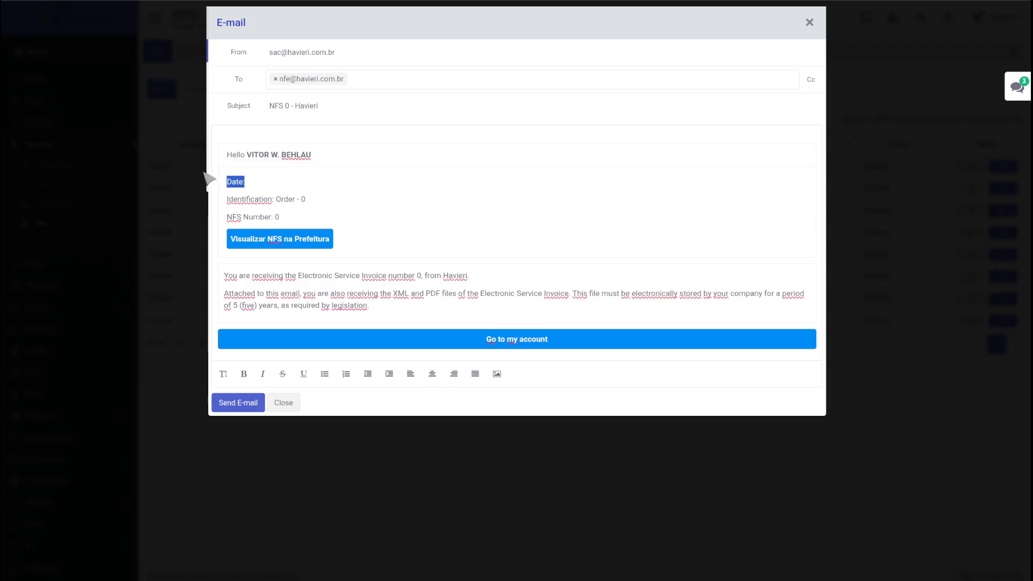
key("BackSpace")
key("Return")
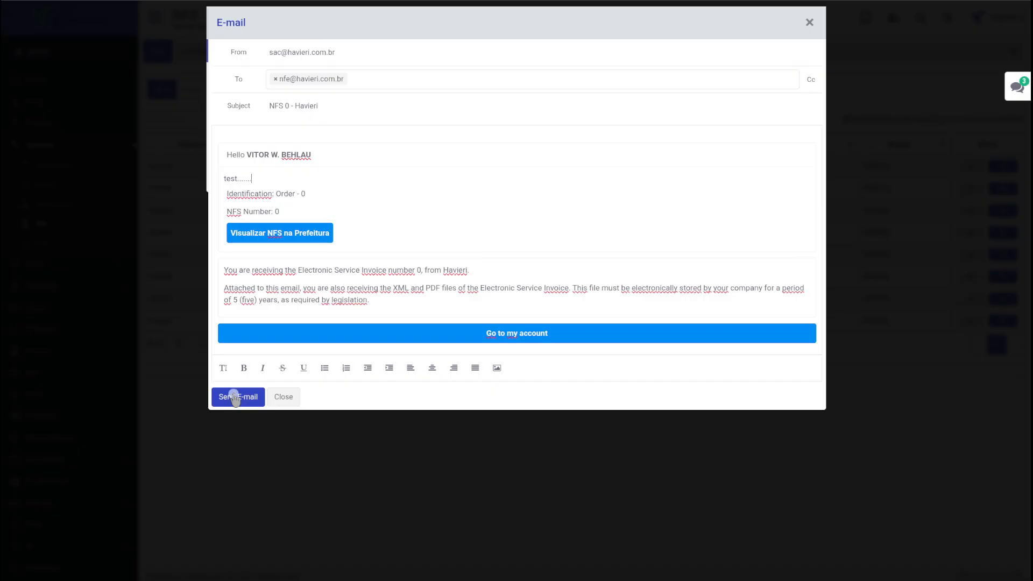
left_click(283, 397)
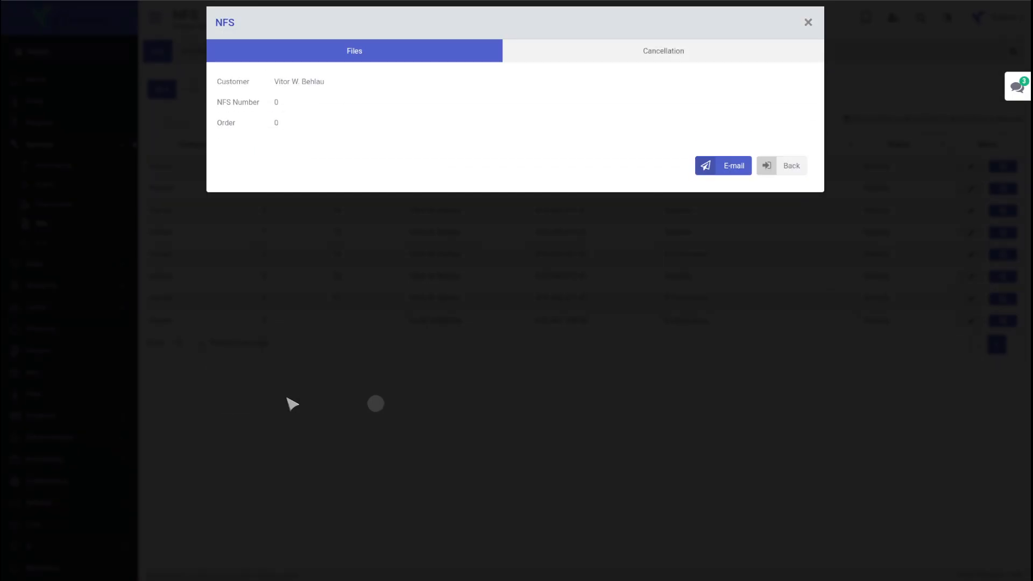
left_click(679, 54)
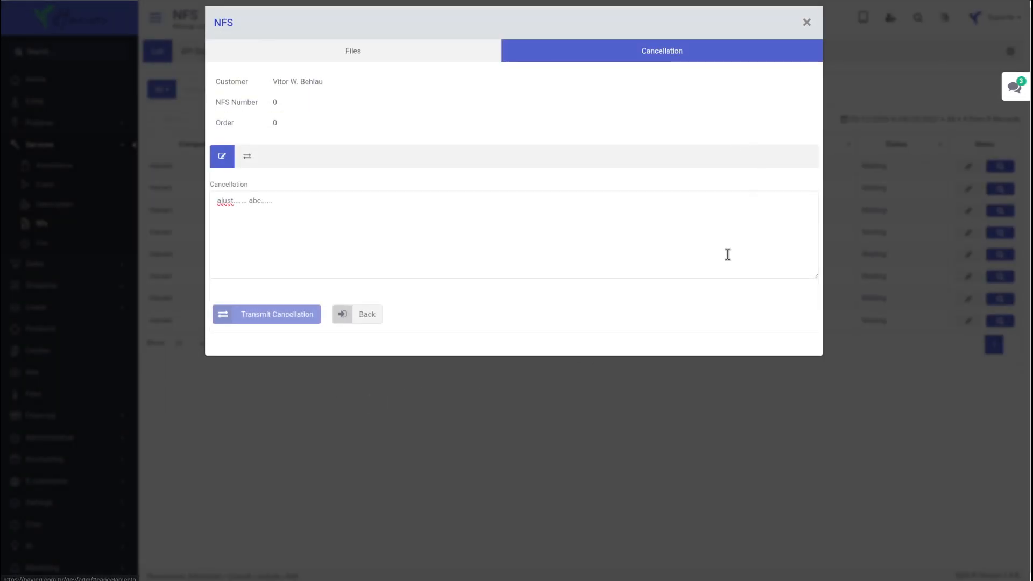
left_click(644, 429)
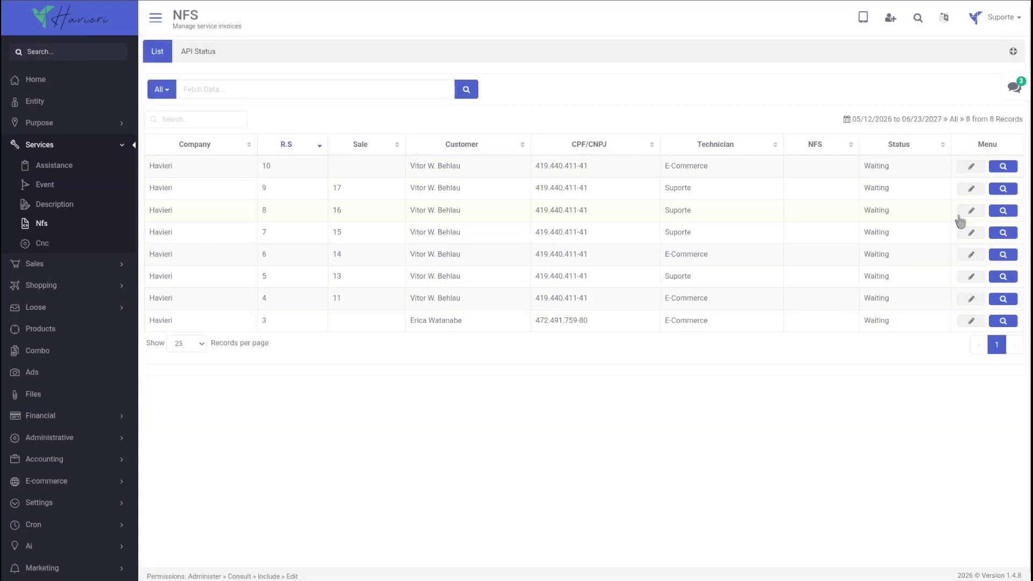
Open invoice 9's Generate NFS form and toggle the Montagem De Ar Condicionado service.
left_click(1003, 188)
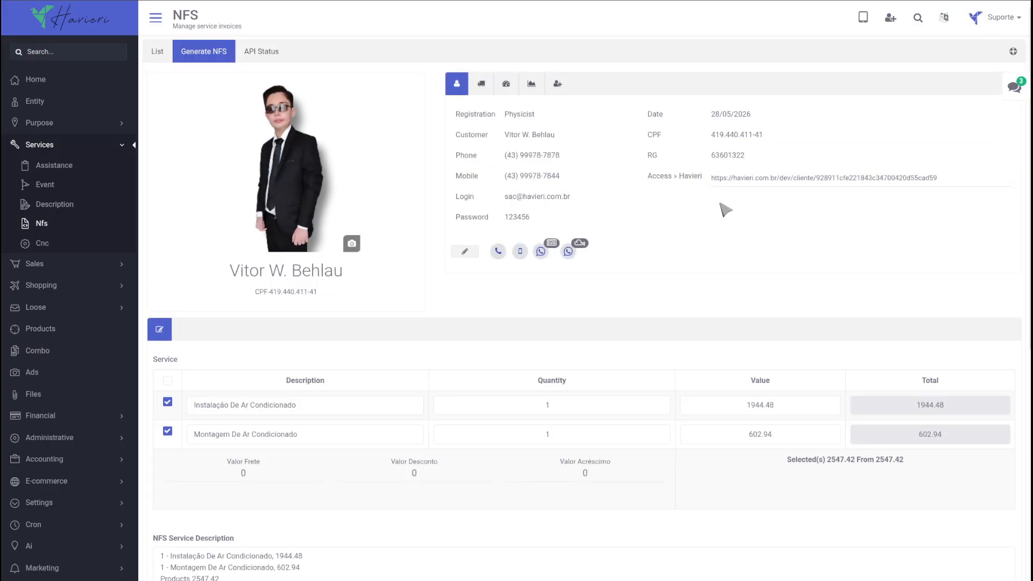
scroll(592, 214, "down", 4)
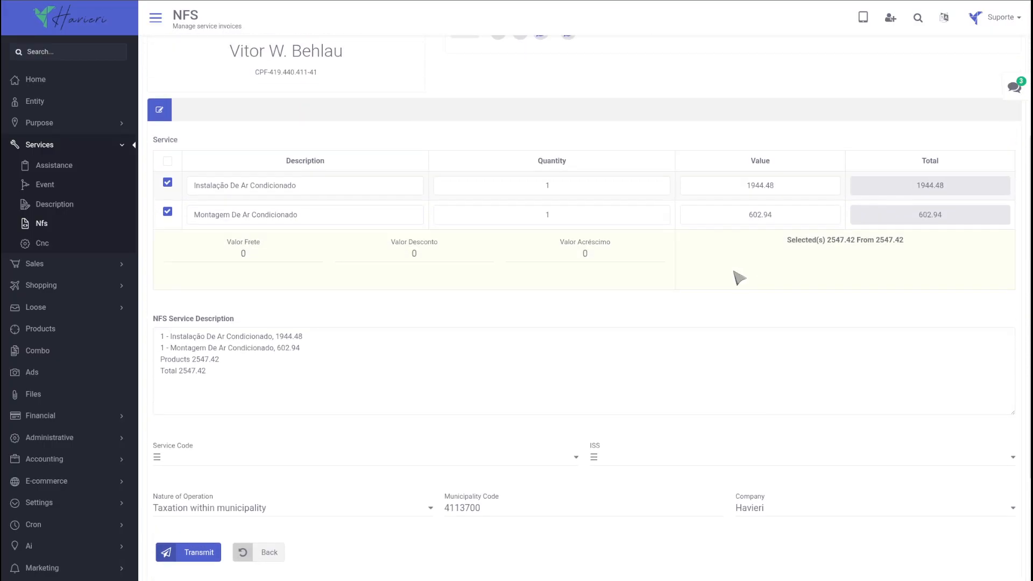
left_click(168, 212)
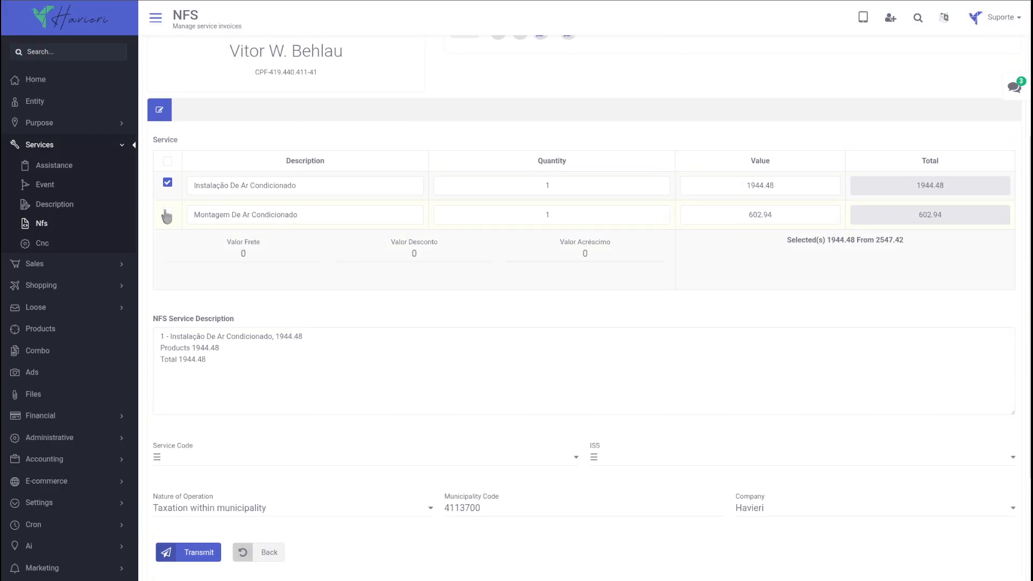
scroll(654, 365, "down", 3)
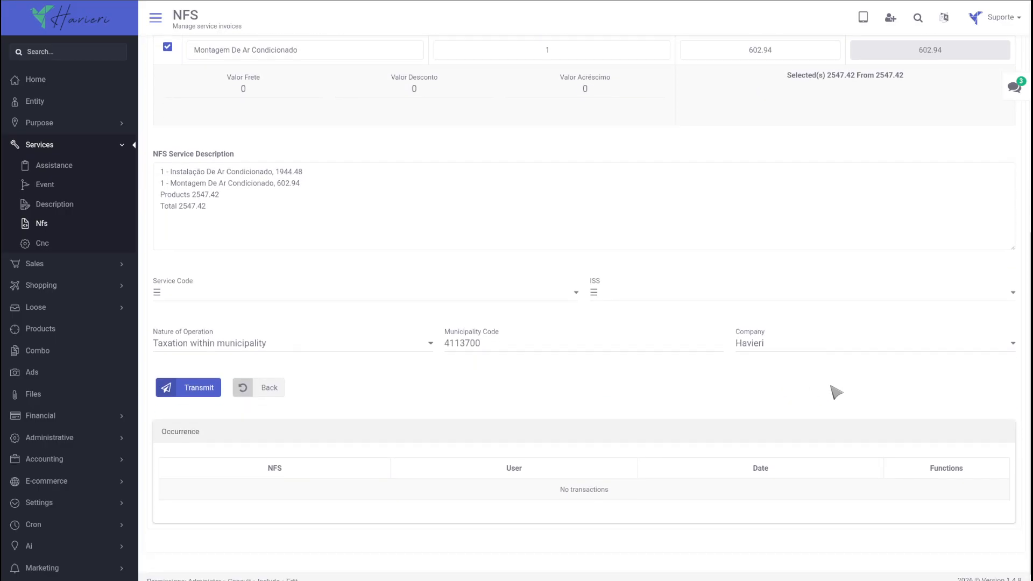
Set service code 2332 - 1.22 - Serviço and ISS 11/2025 - 10.00%, totalling 2547.42.
left_click(438, 291)
left_click(427, 318)
left_click(622, 293)
left_click(625, 318)
left_click_drag(974, 466, 271, 463)
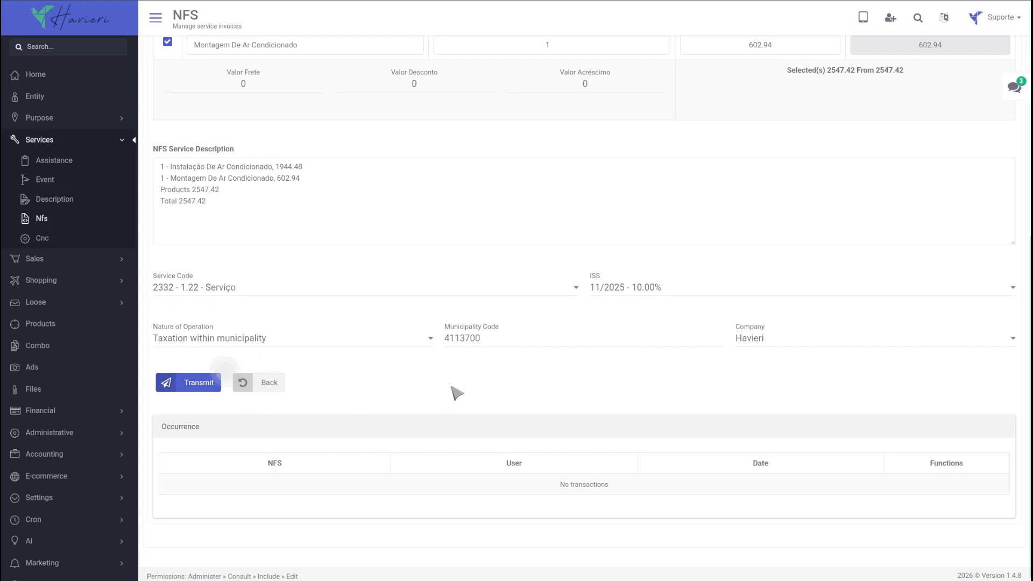
scroll(500, 403, "up", 7)
scroll(771, 314, "up", 1)
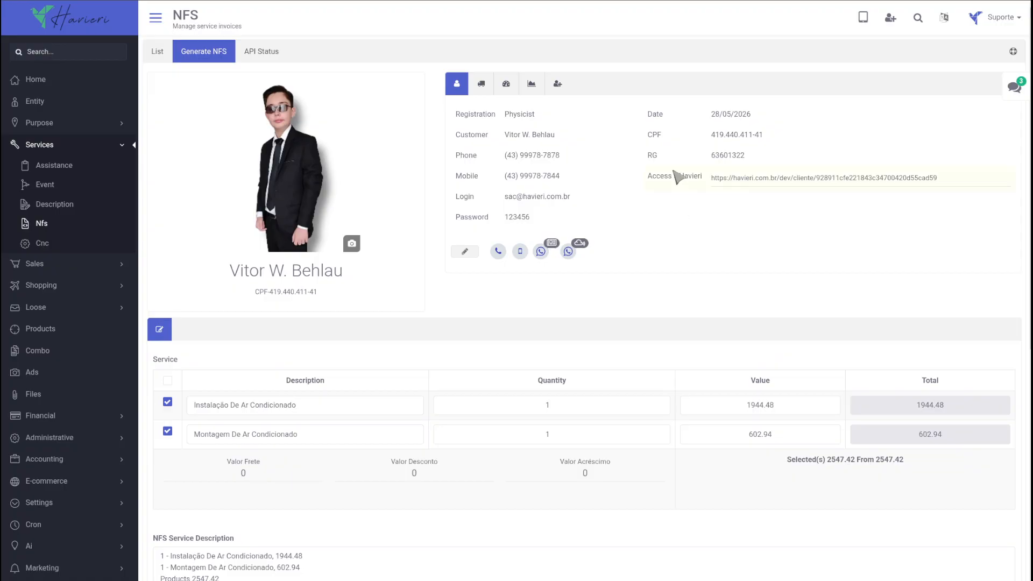
left_click(557, 83)
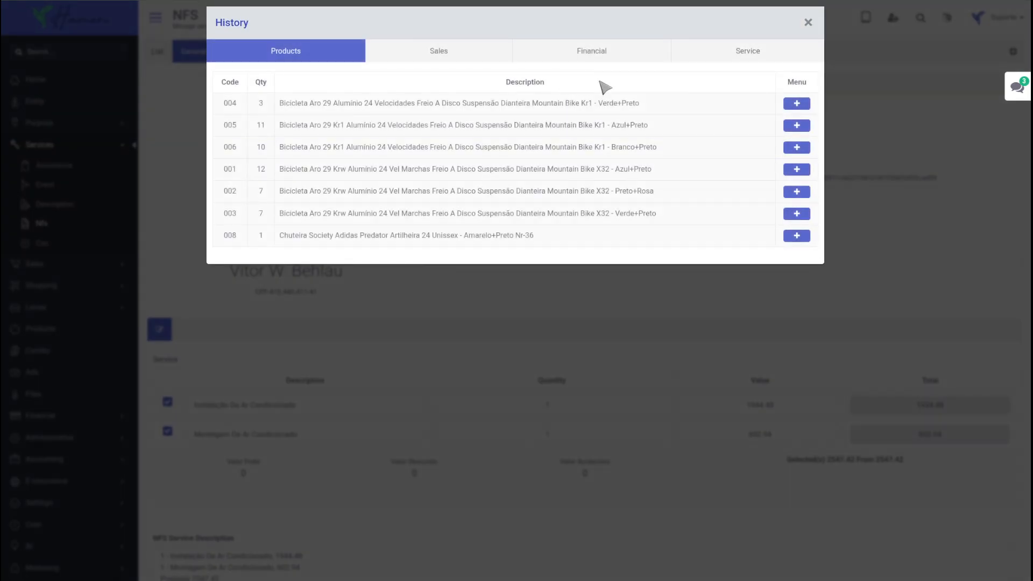
left_click(796, 147)
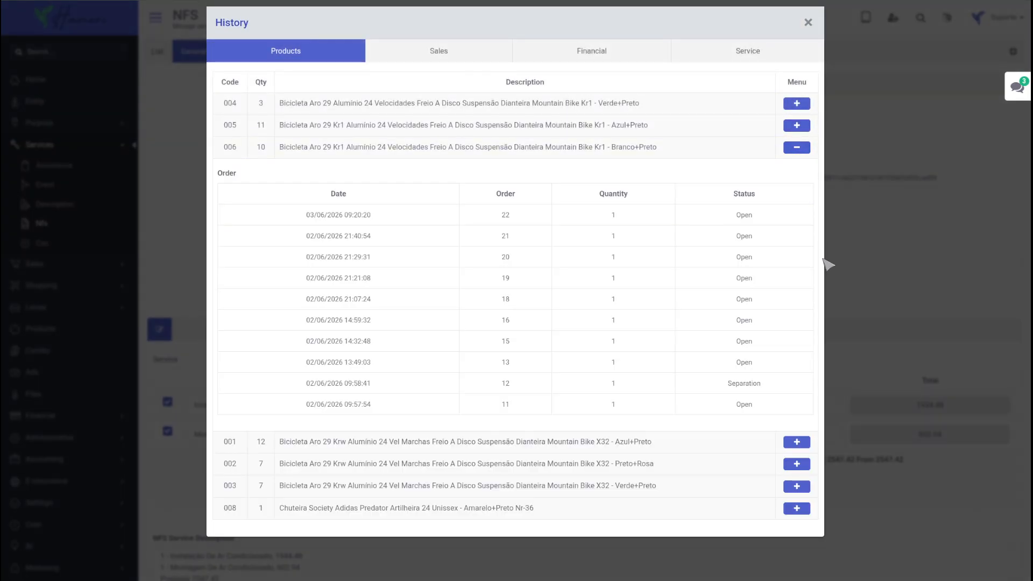
left_click(797, 441)
scroll(844, 355, "down", 5)
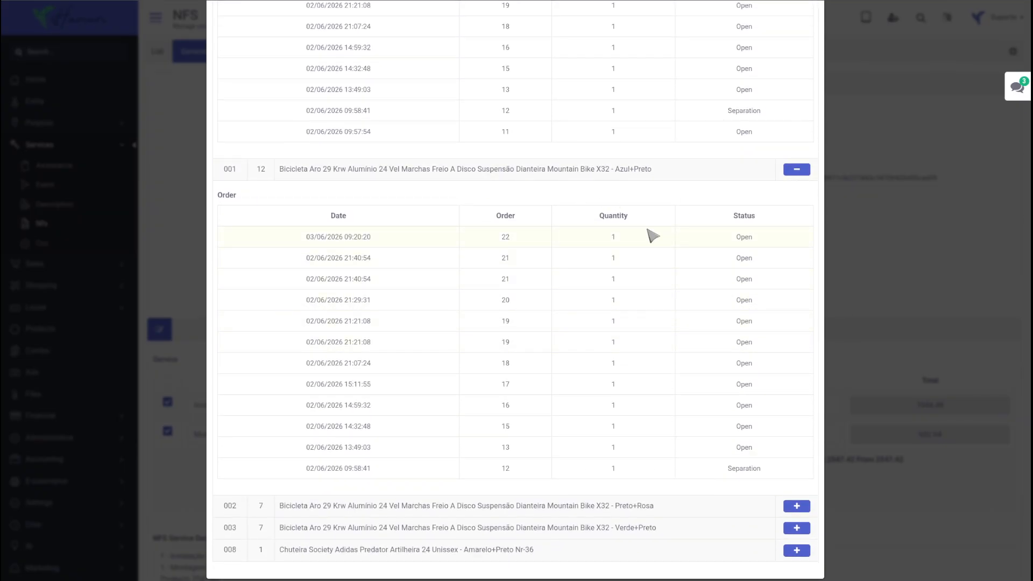
scroll(618, 272, "up", 5)
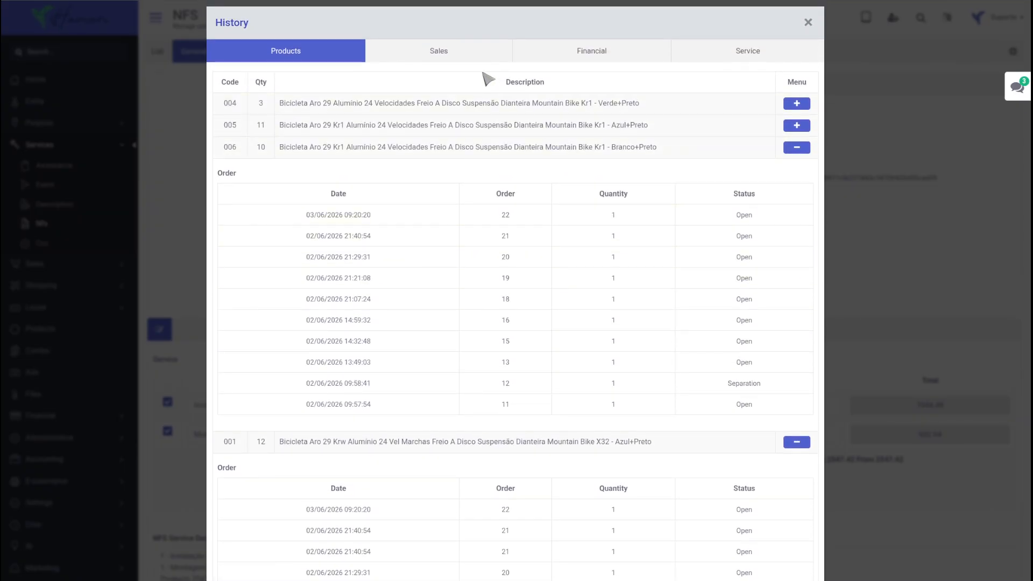
left_click(456, 59)
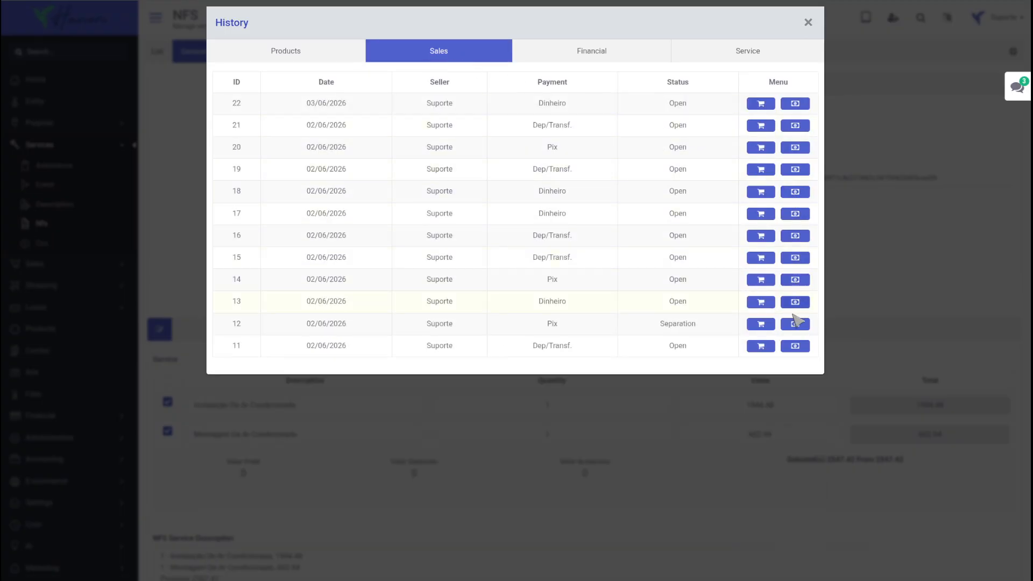
left_click(794, 345)
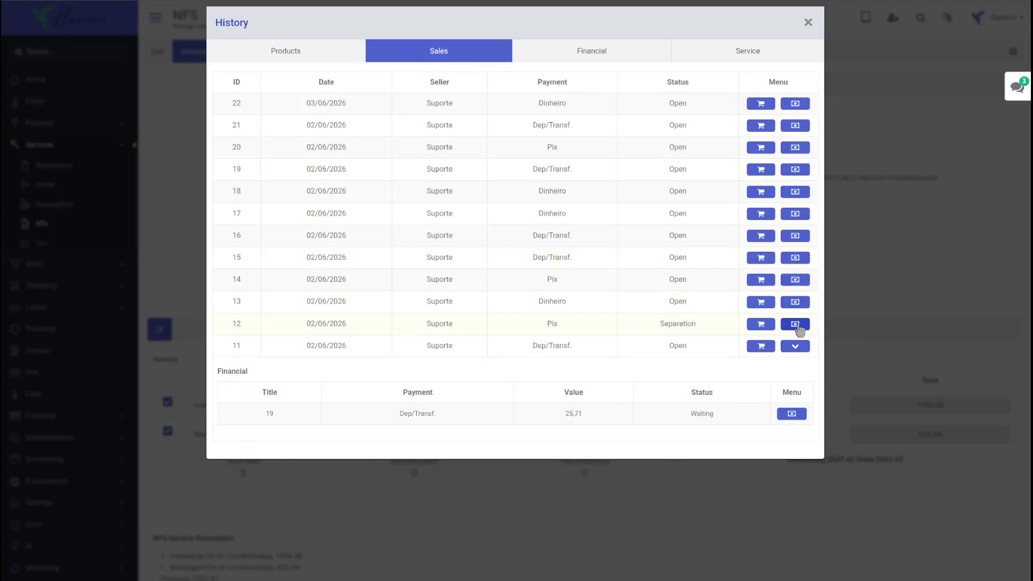
left_click(796, 324)
left_click(792, 392)
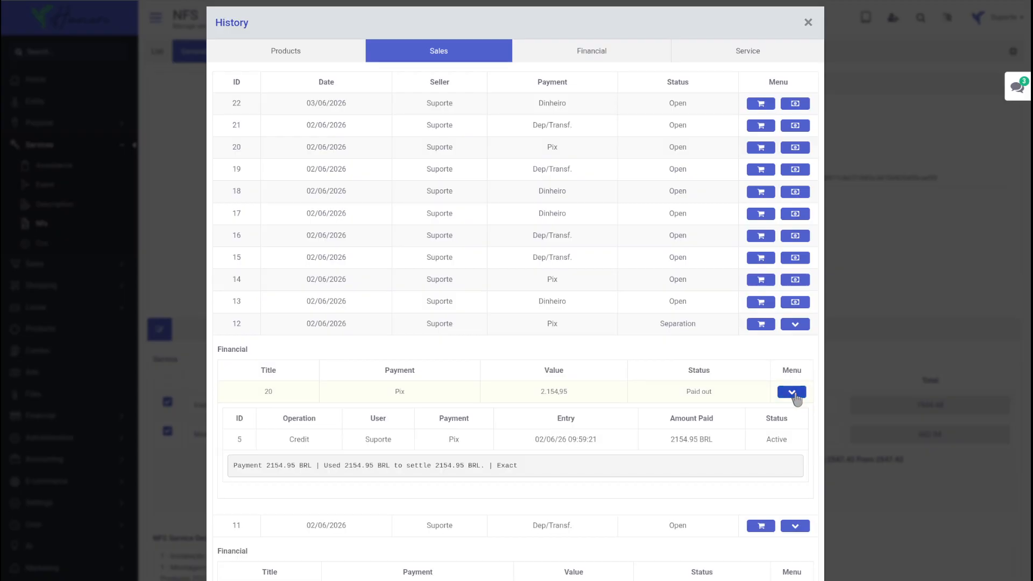
left_click_drag(553, 466, 236, 466)
left_click(853, 265)
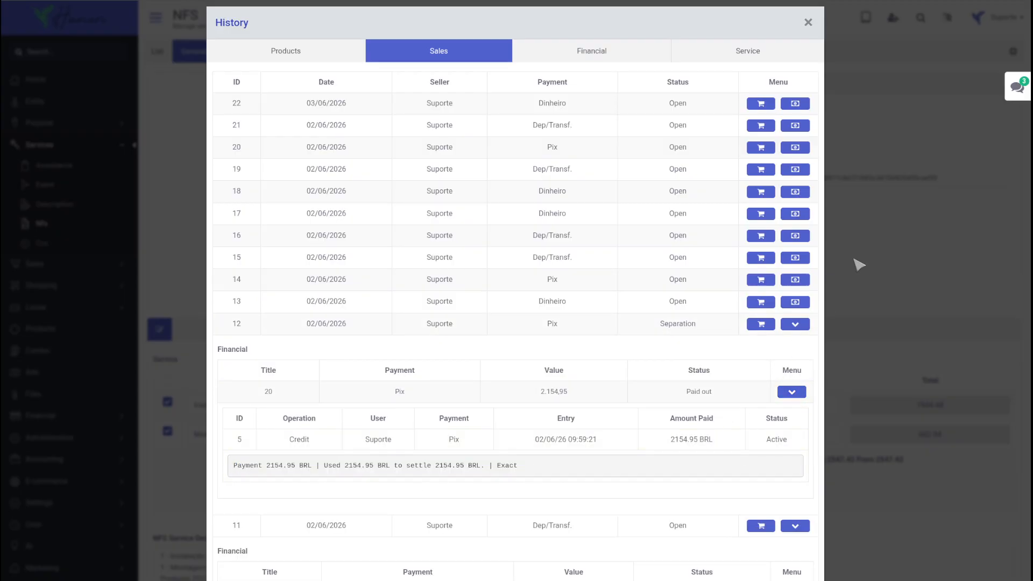